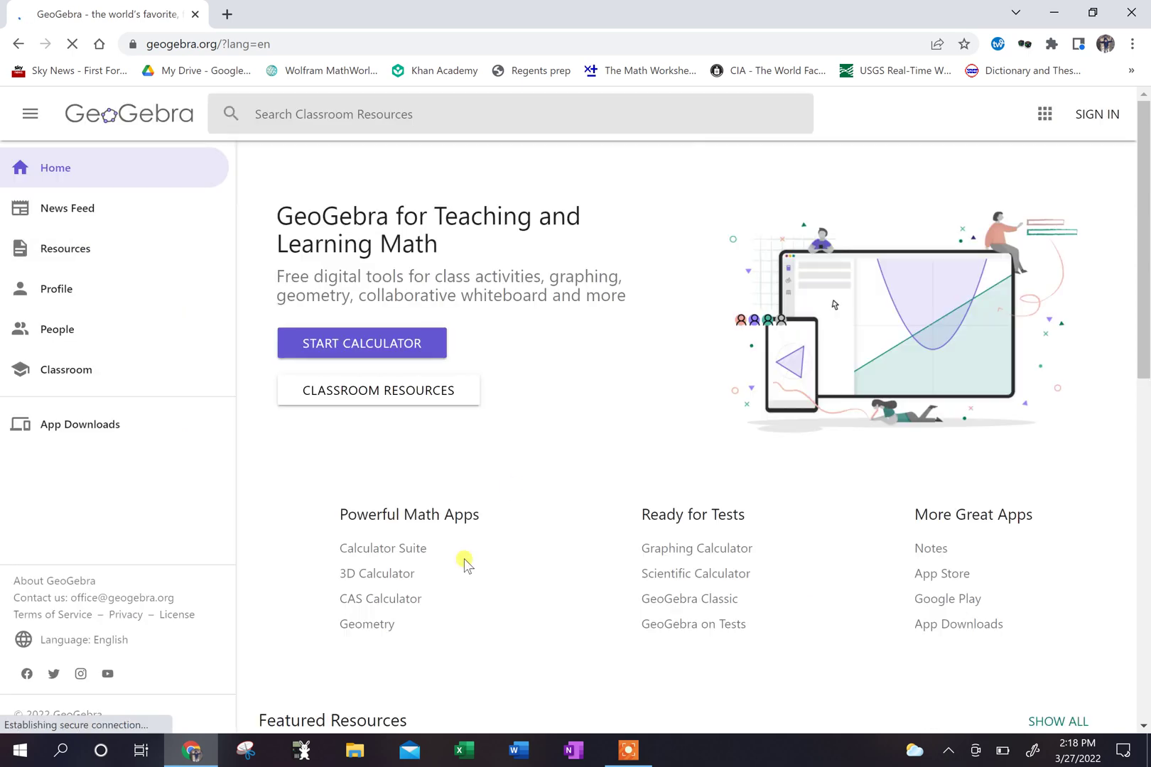
Open GeoGebra Classic and hide its on-screen math keyboard.
click(714, 604)
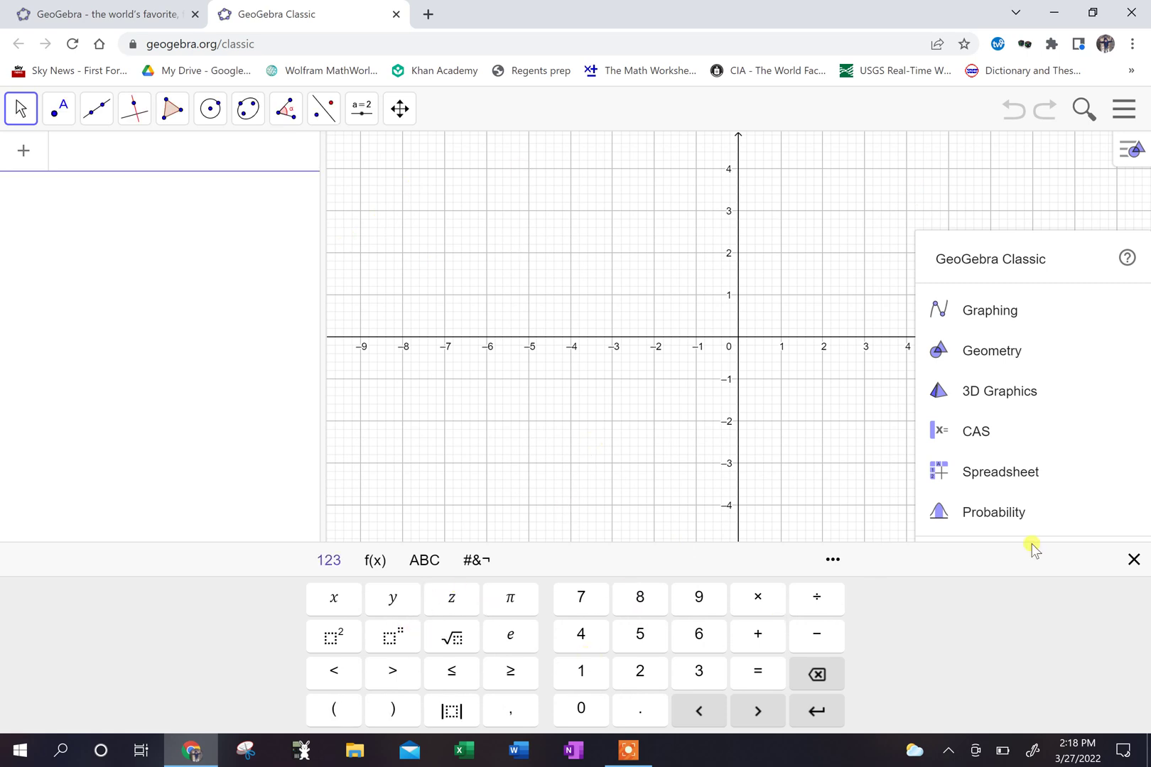
click(1134, 562)
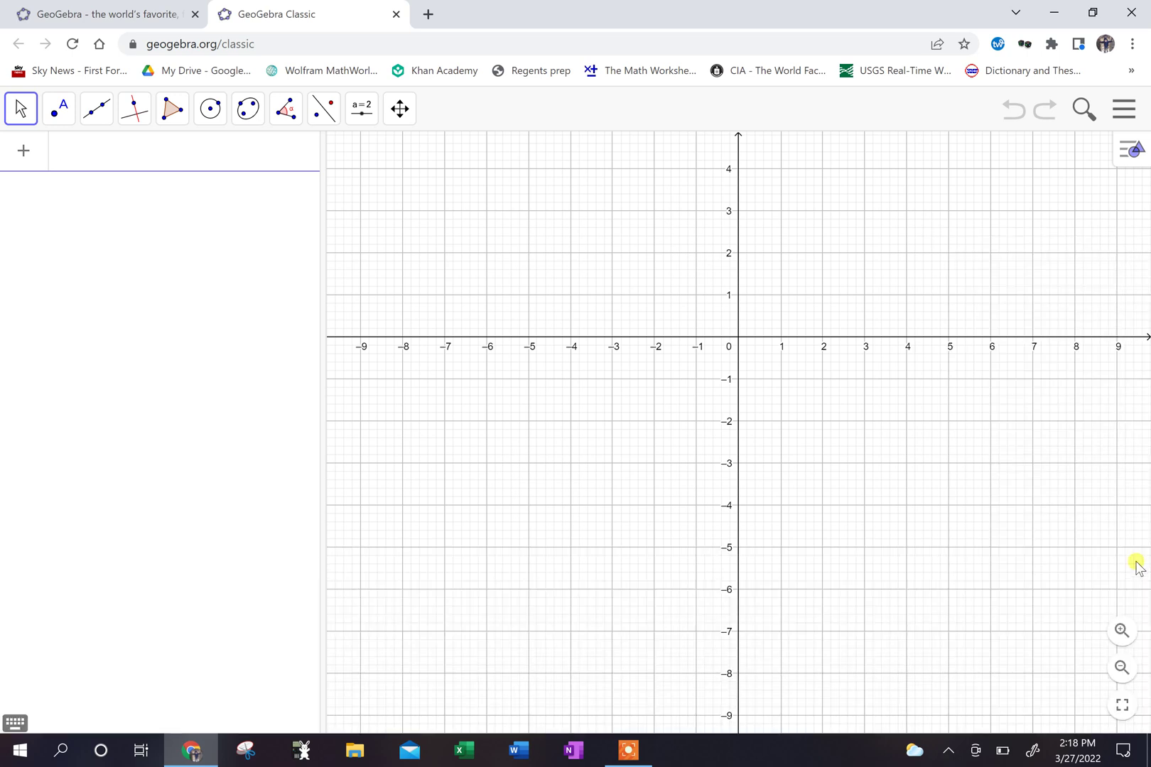
Close the algebra view so the graphics view fills the window.
click(186, 151)
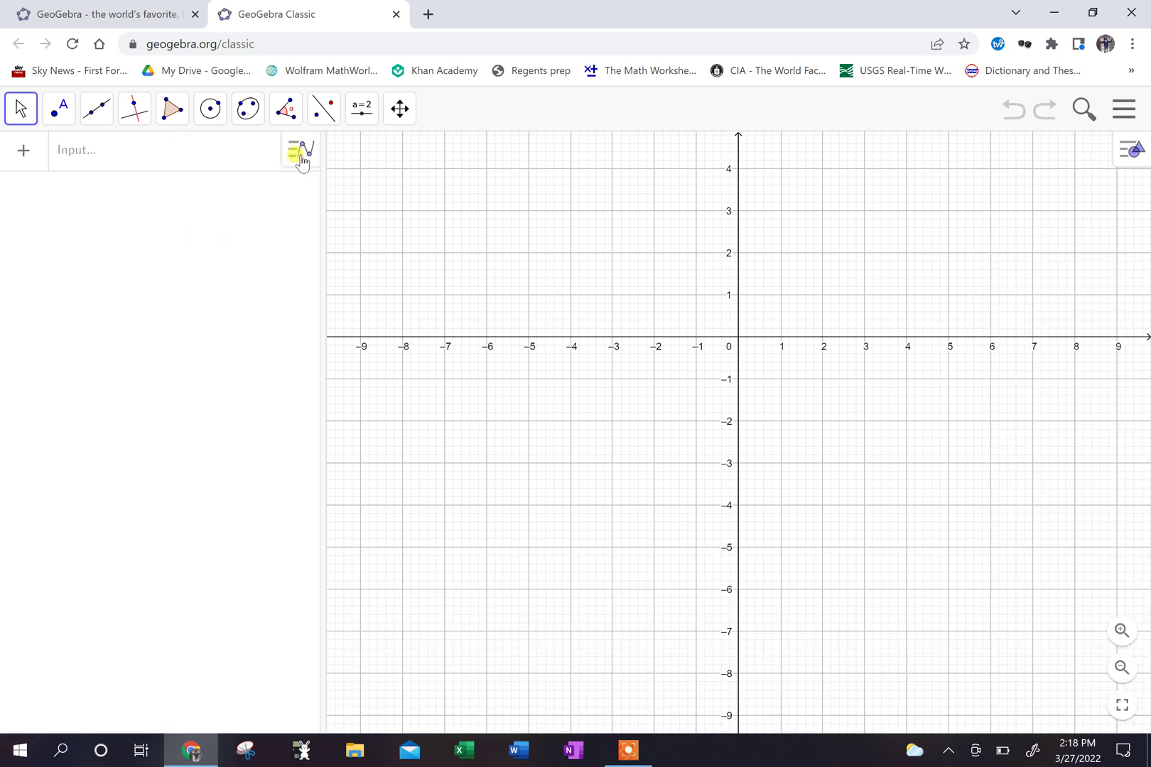
click(299, 152)
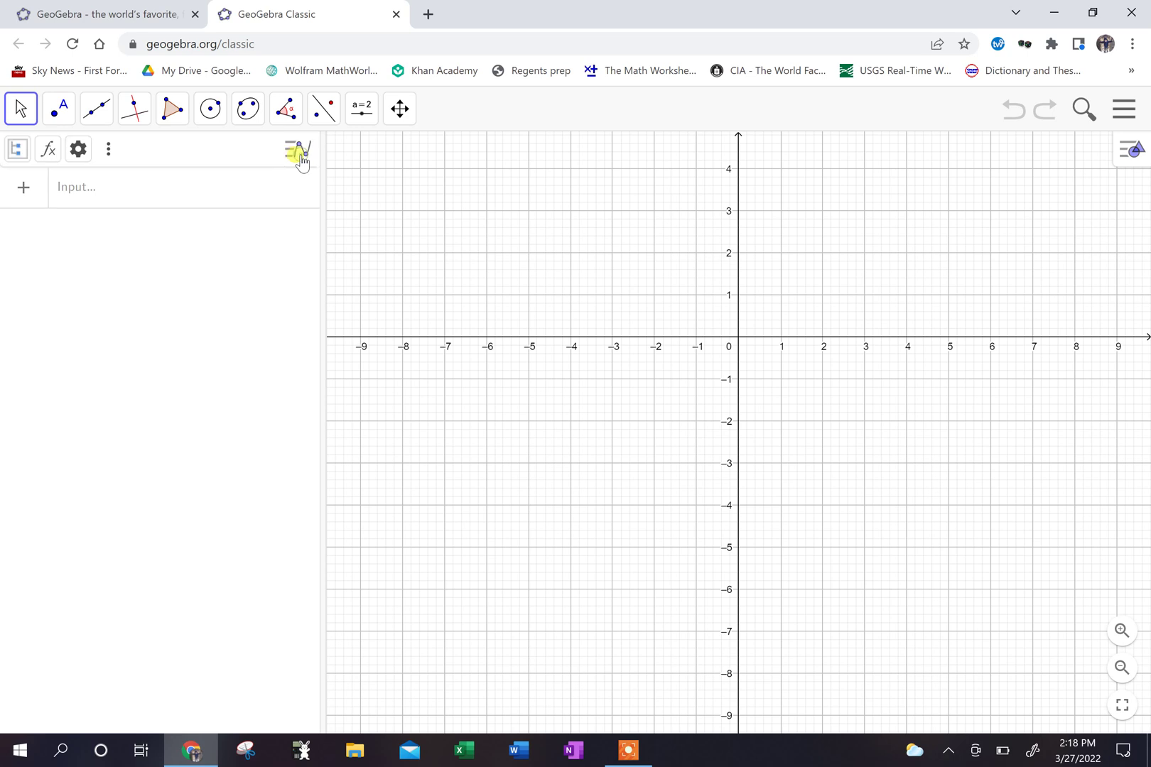
click(108, 151)
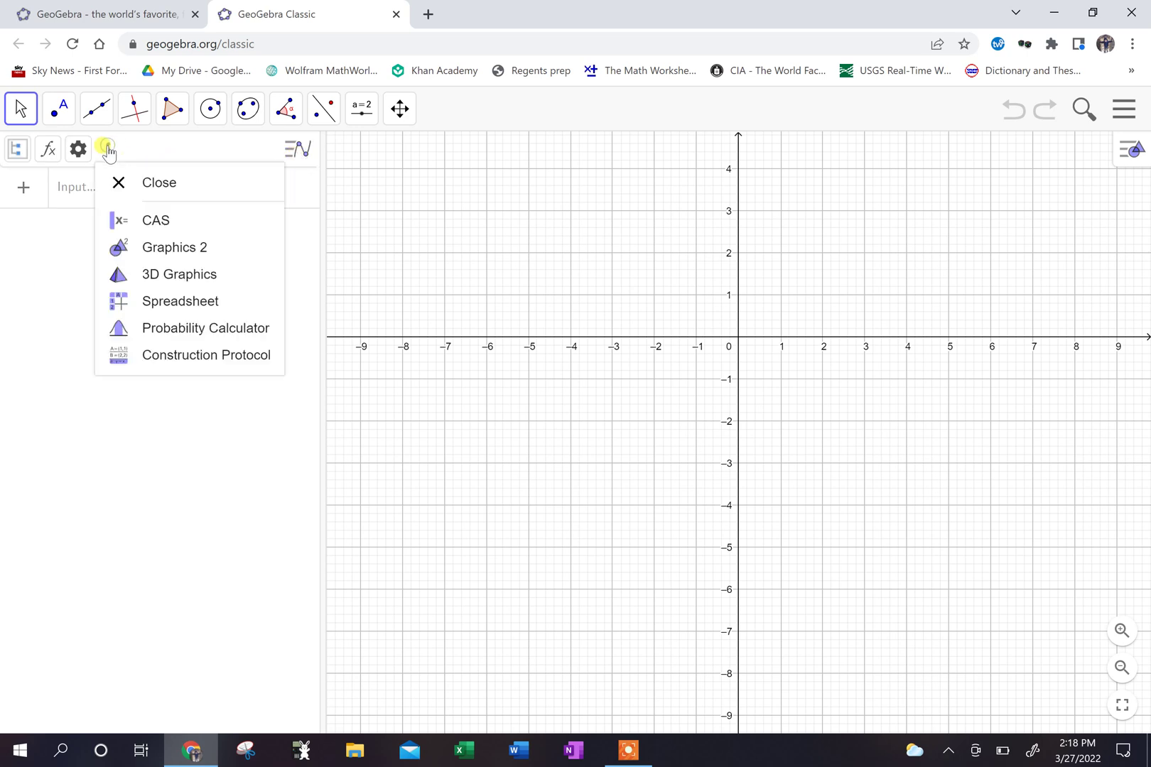
click(162, 188)
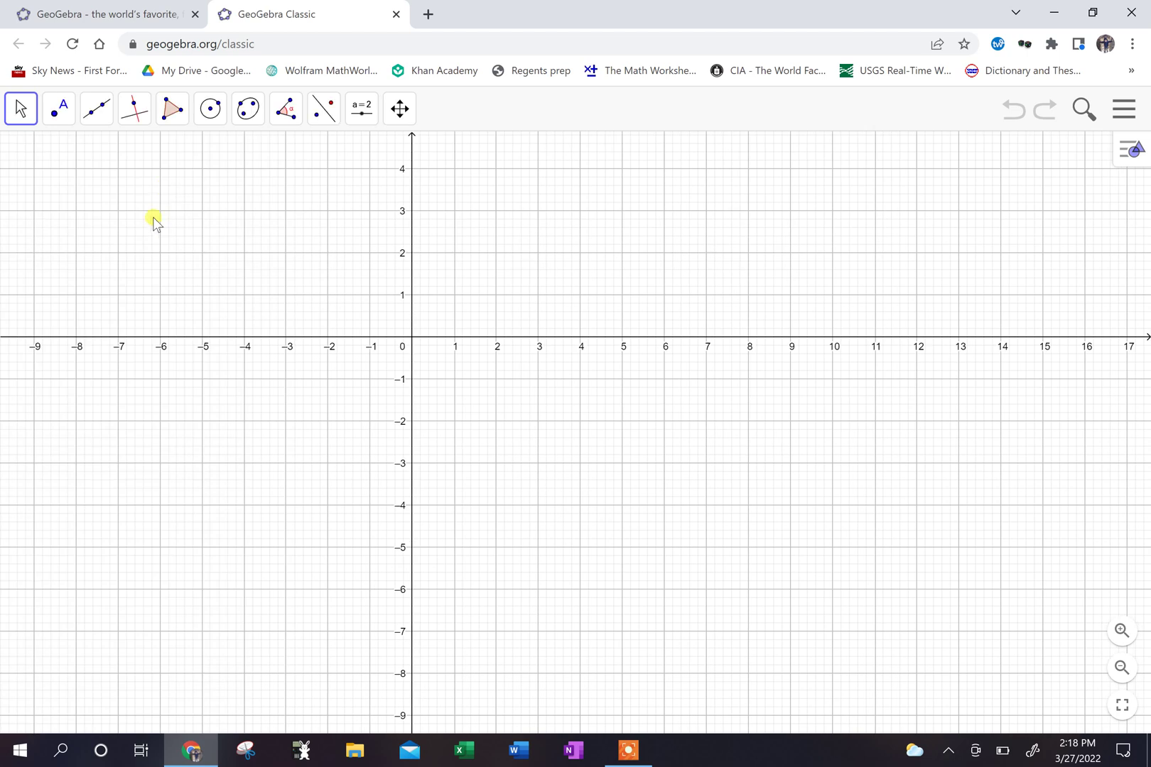
Examine the drawing tool groups, covering the move, point, line, perpendicular, polygon and conic tools.
click(21, 112)
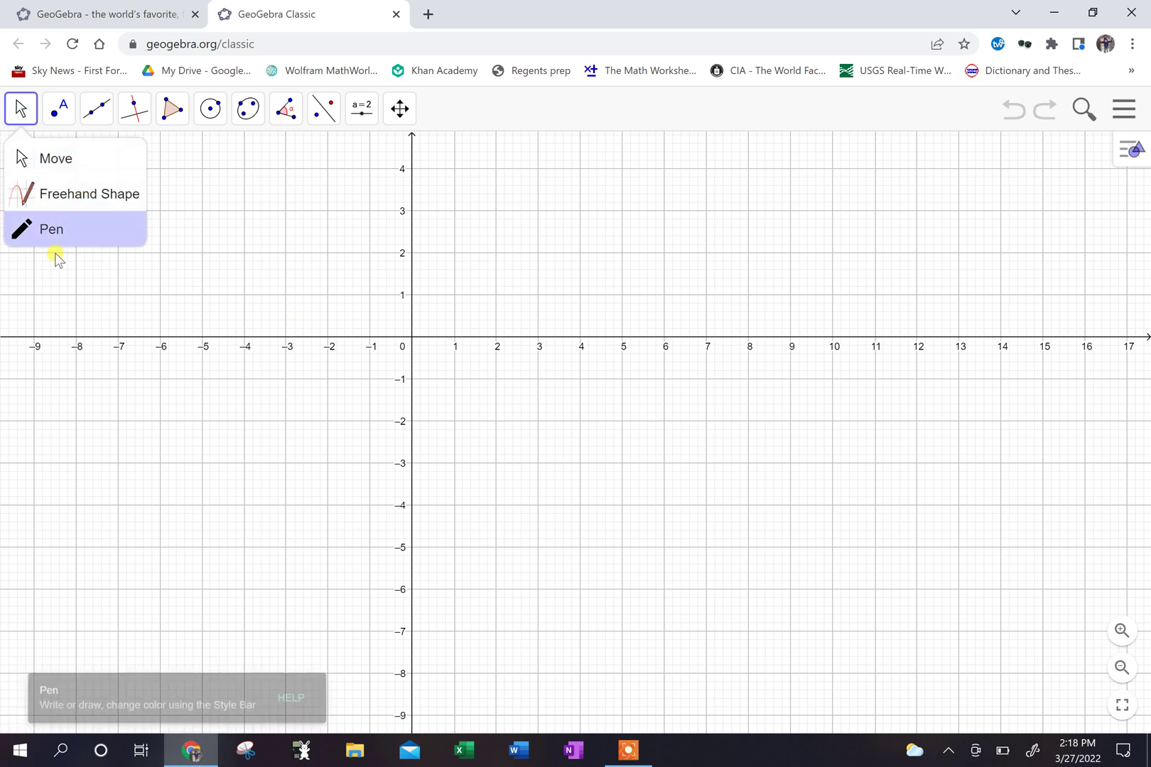
mouse_move(56, 110)
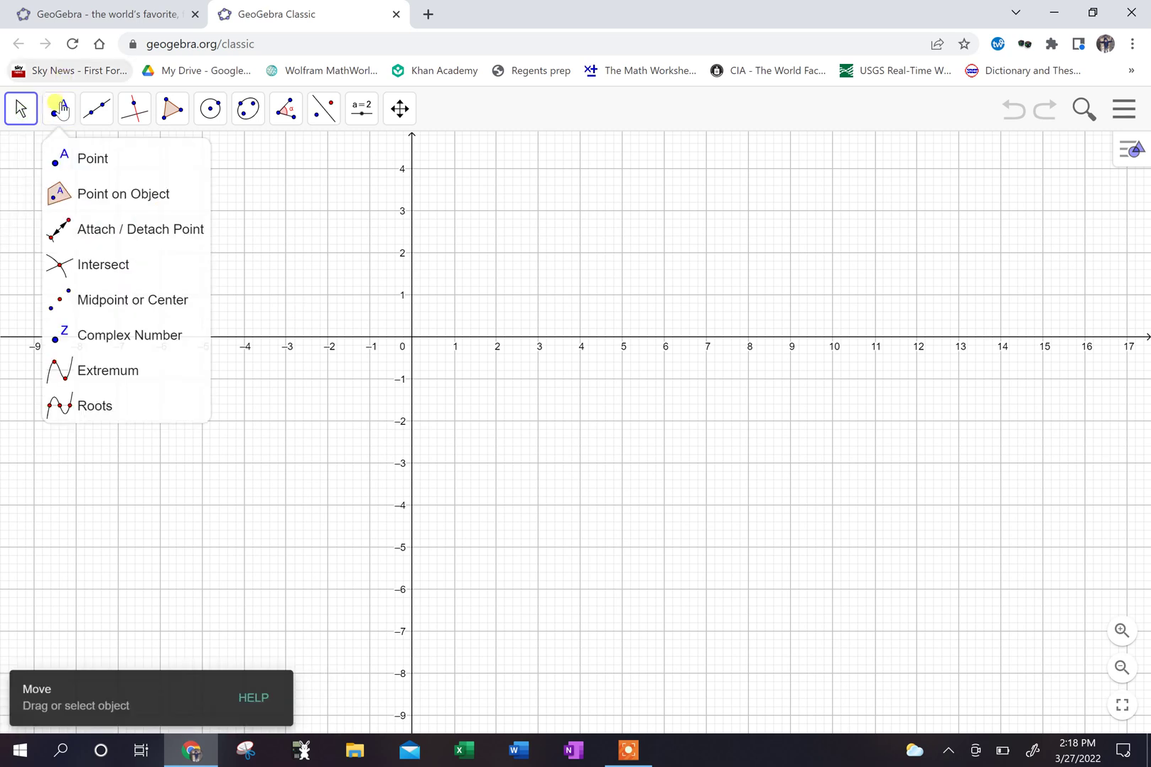
click(74, 161)
mouse_move(109, 128)
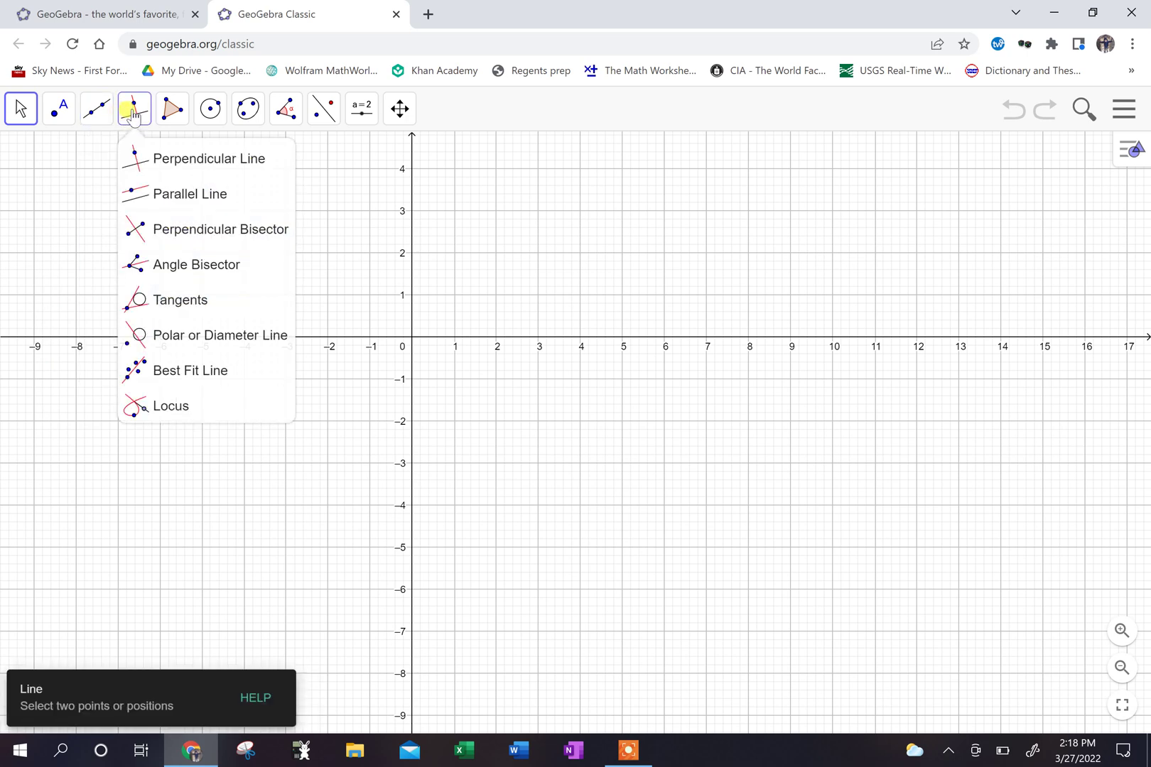
mouse_move(167, 117)
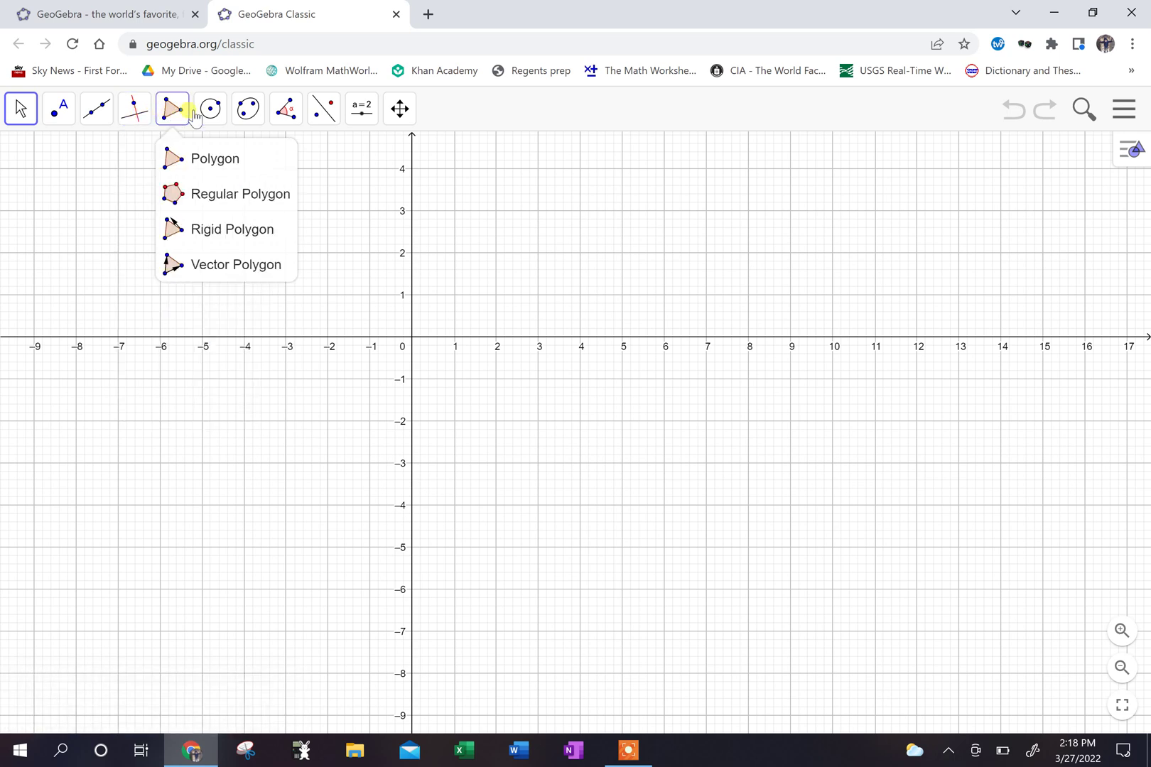
mouse_move(71, 115)
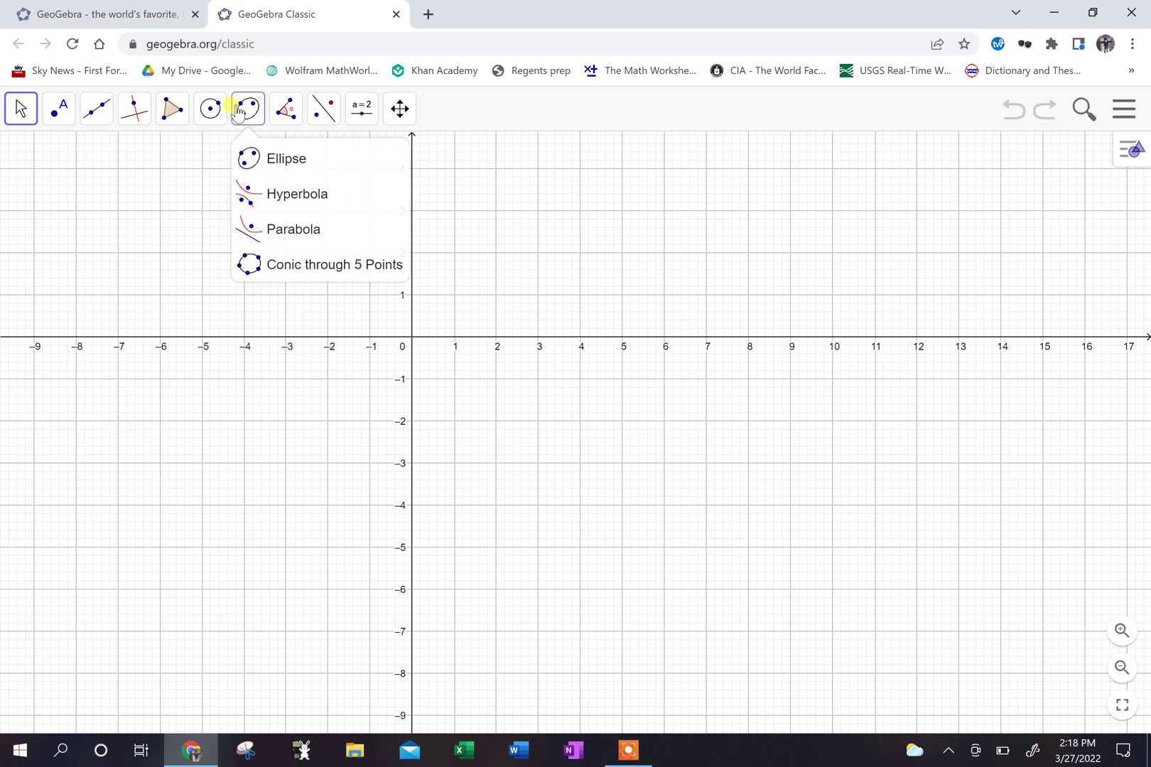
mouse_move(215, 117)
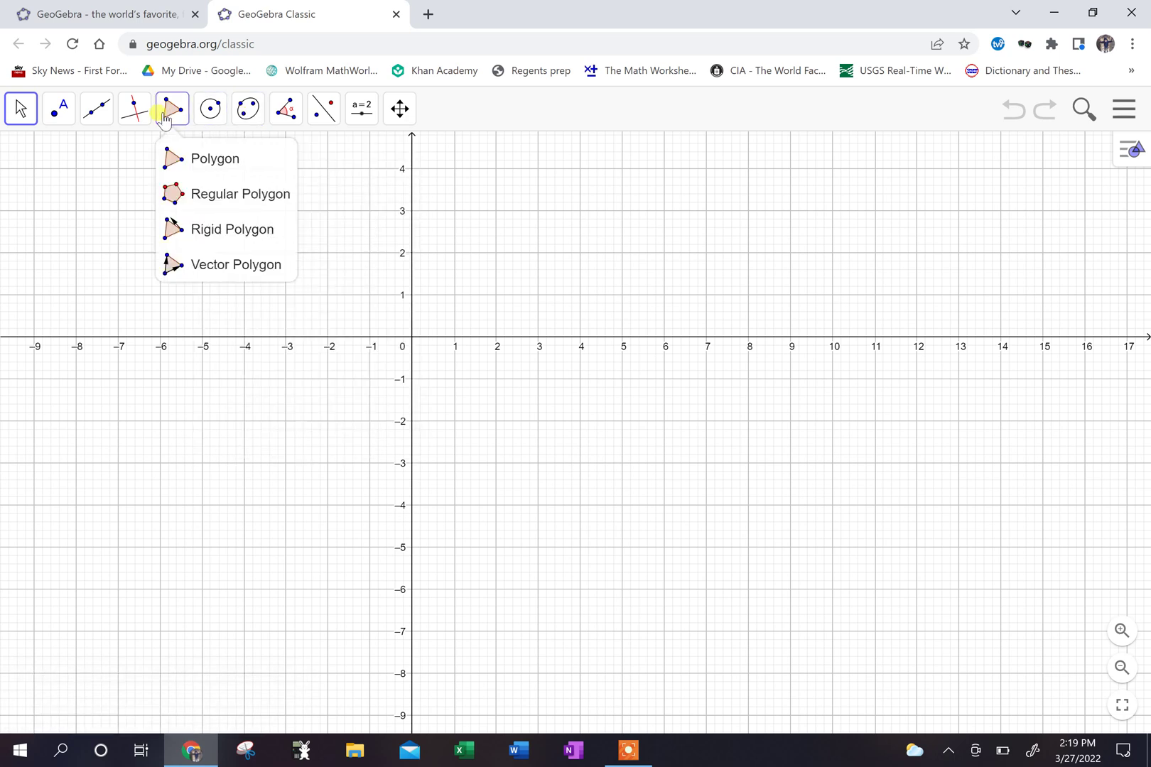
click(194, 159)
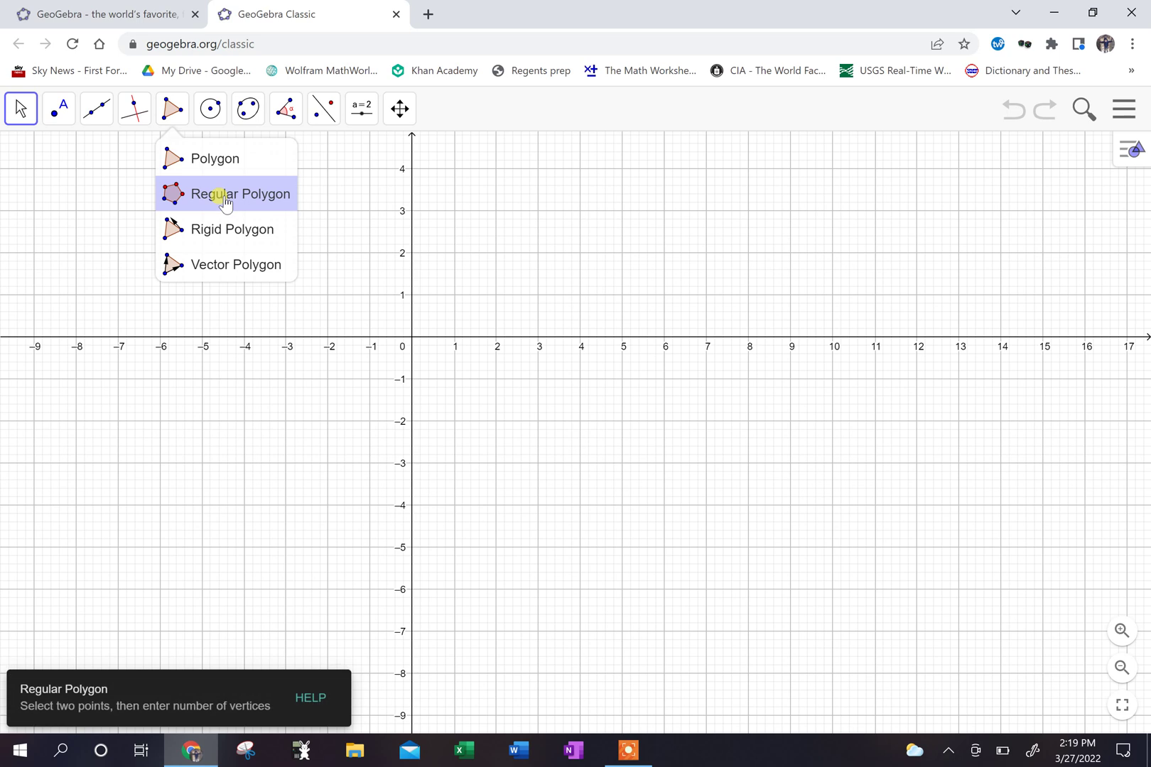
click(580, 253)
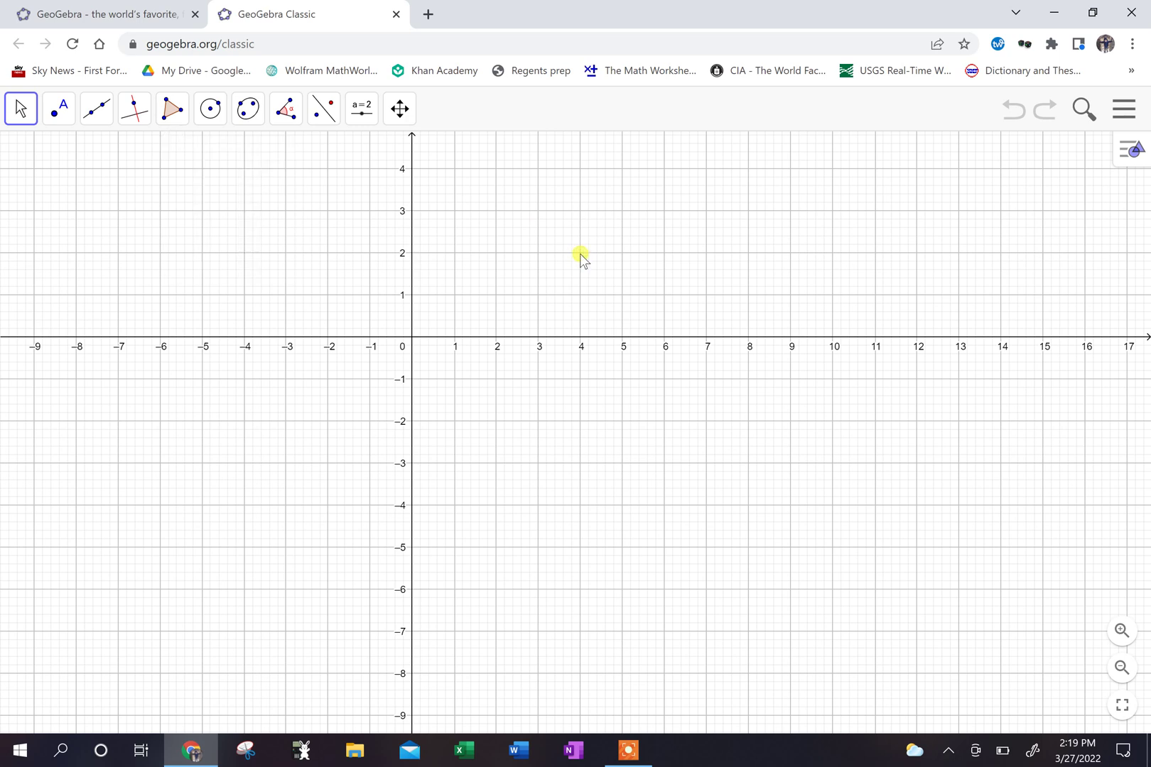
Draw a regular polygon with 6 vertices using (4, 2) and (7, 1) as its first two points.
click(172, 108)
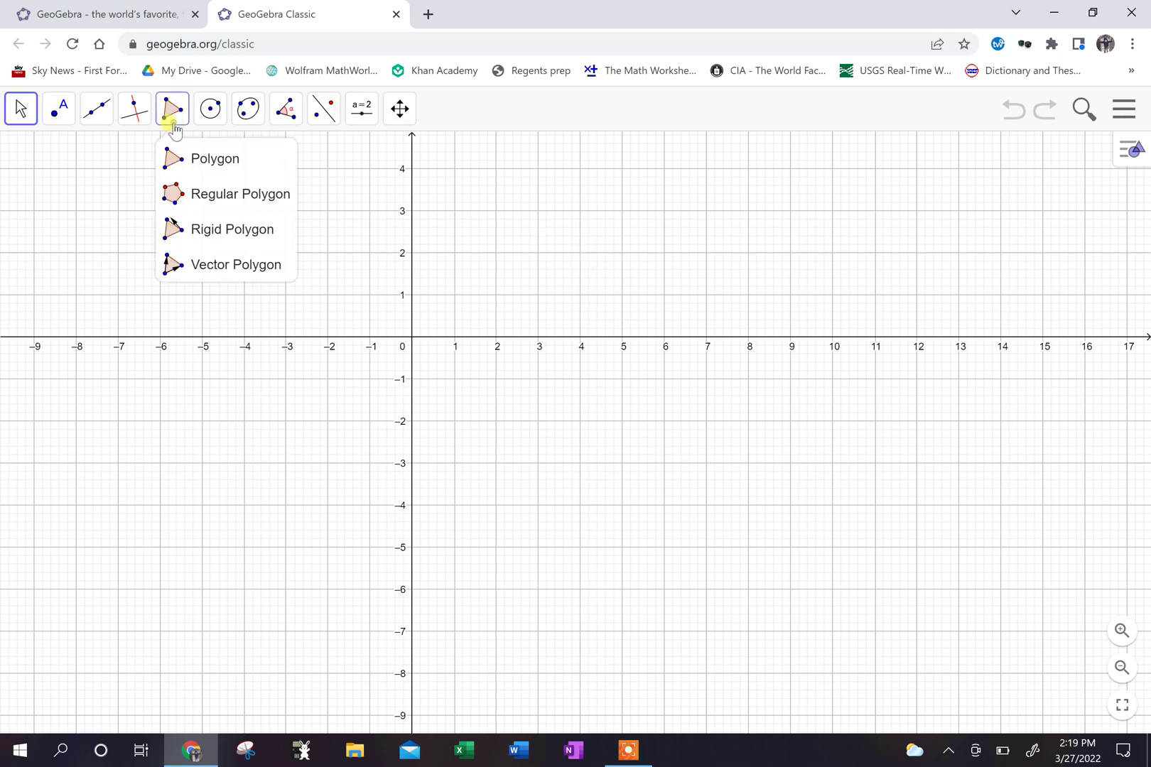
click(244, 194)
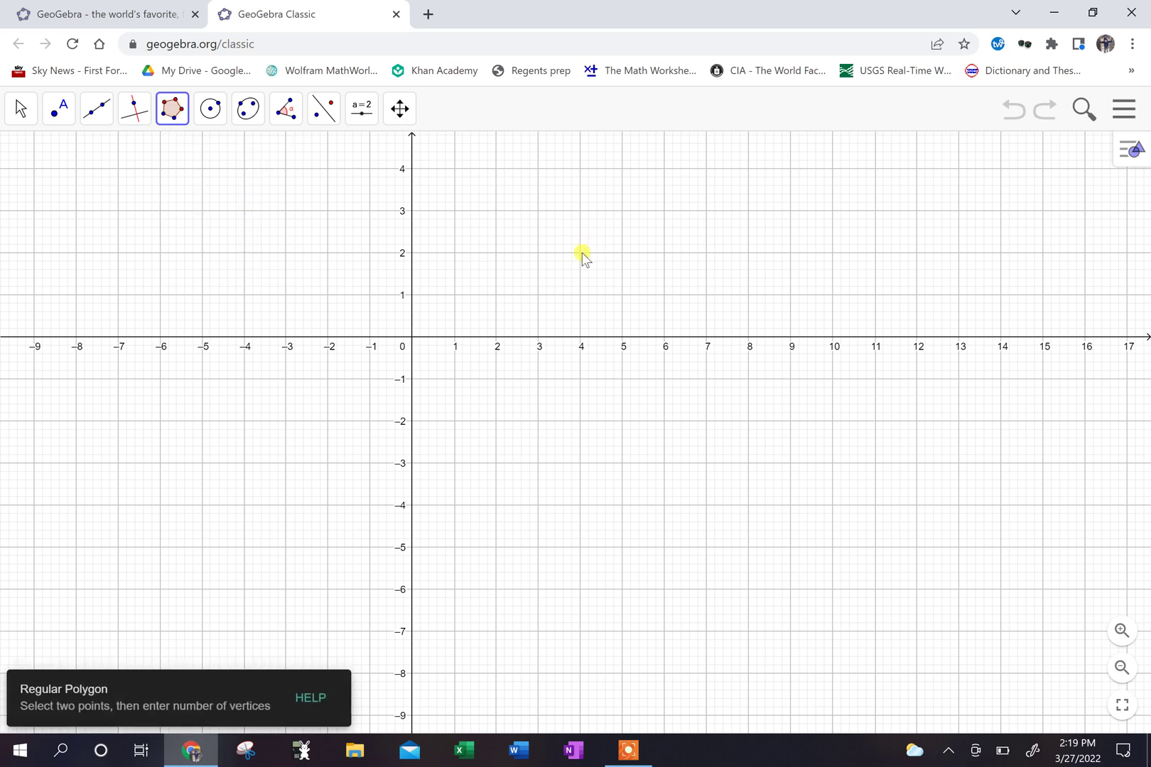
click(582, 253)
click(707, 296)
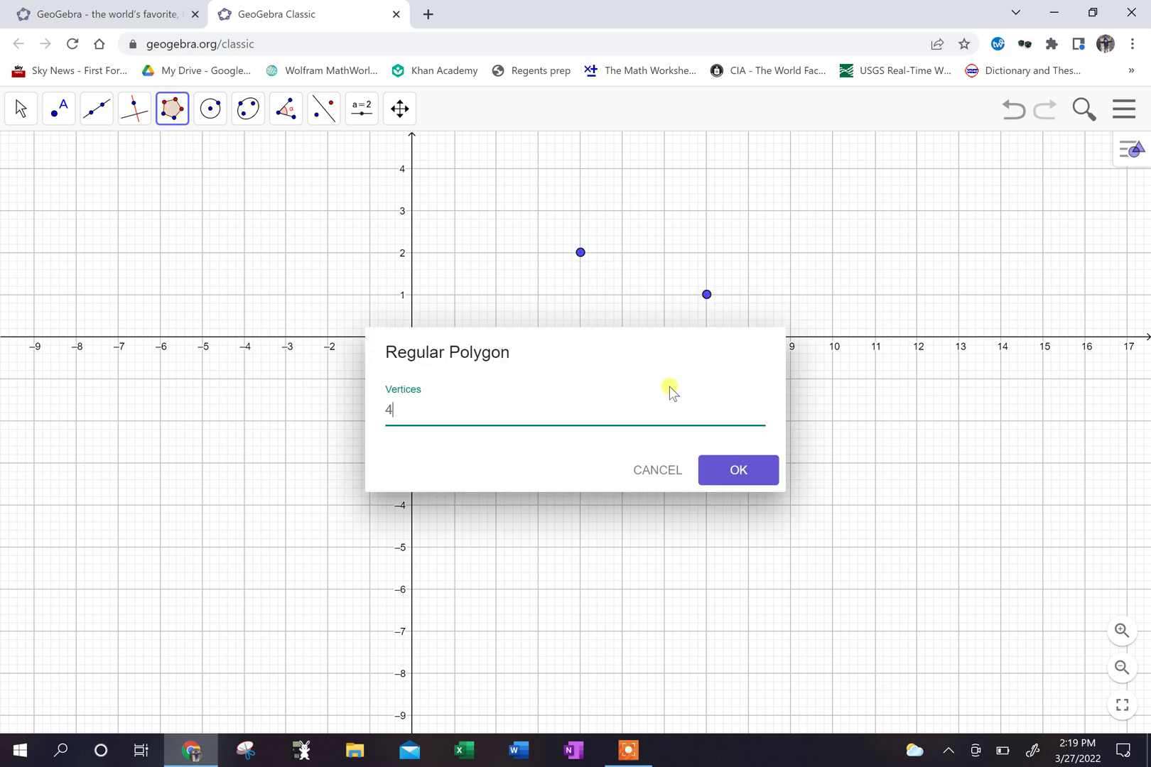
key(Return)
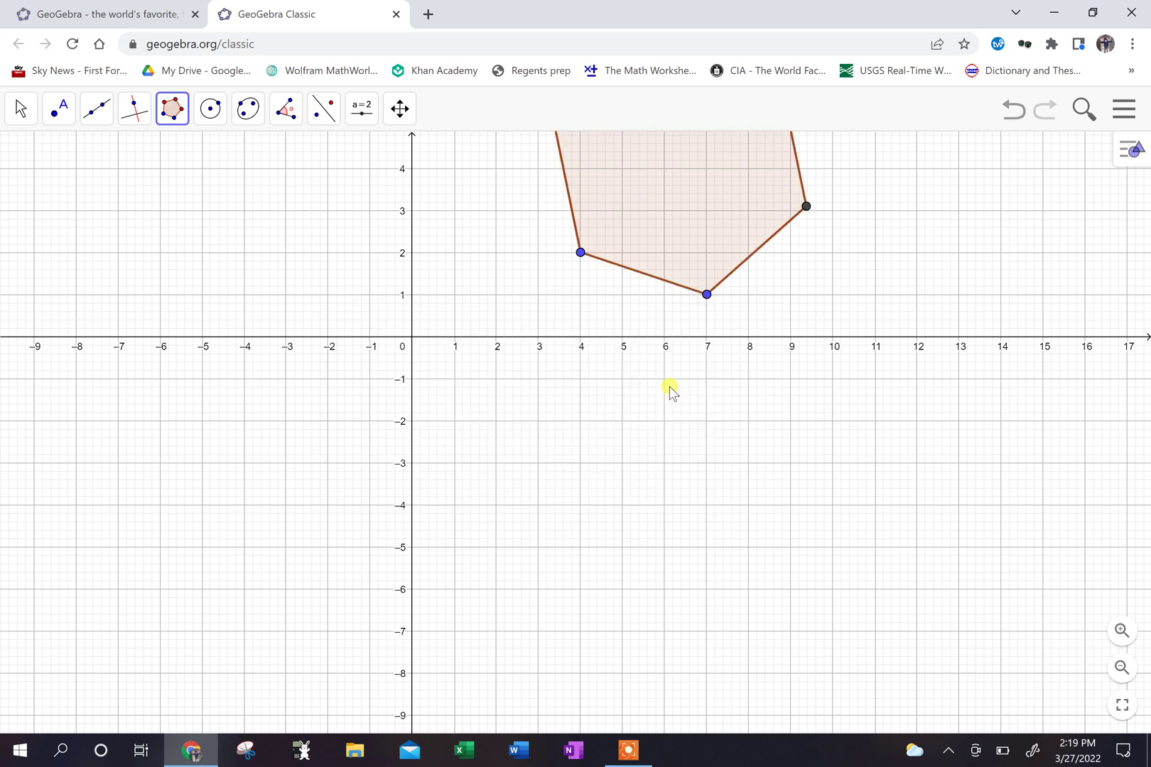
click(834, 253)
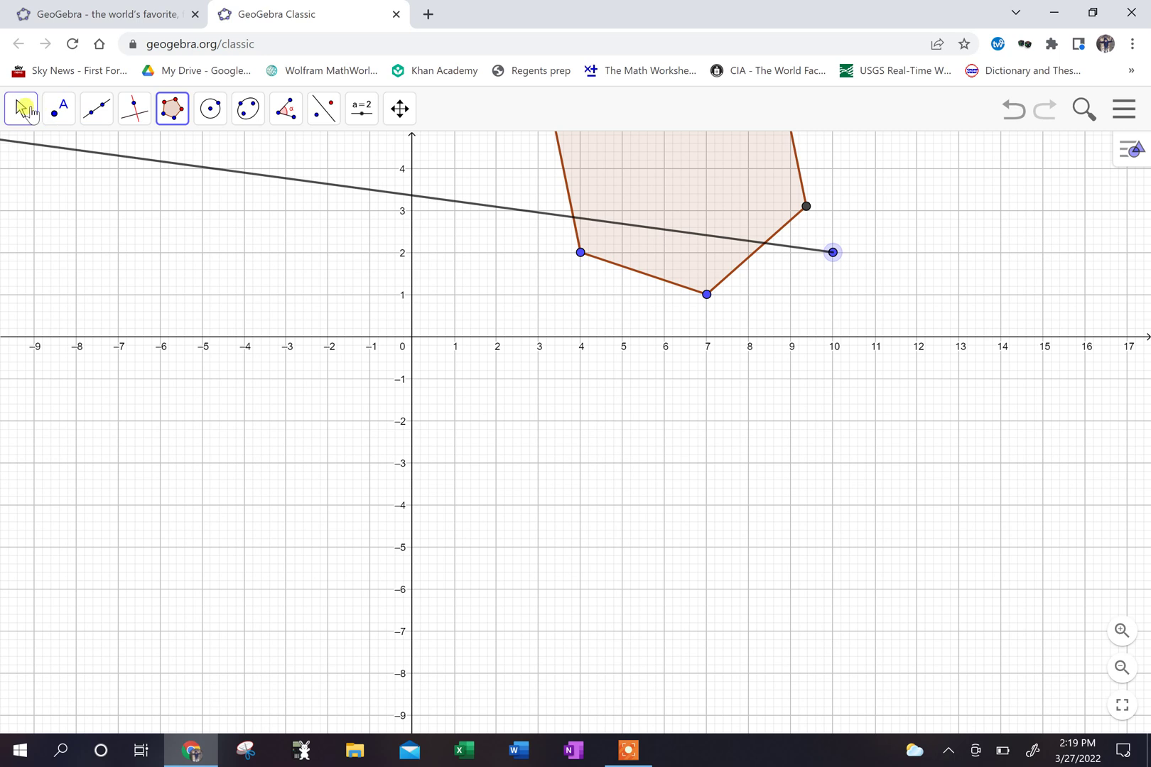
click(22, 110)
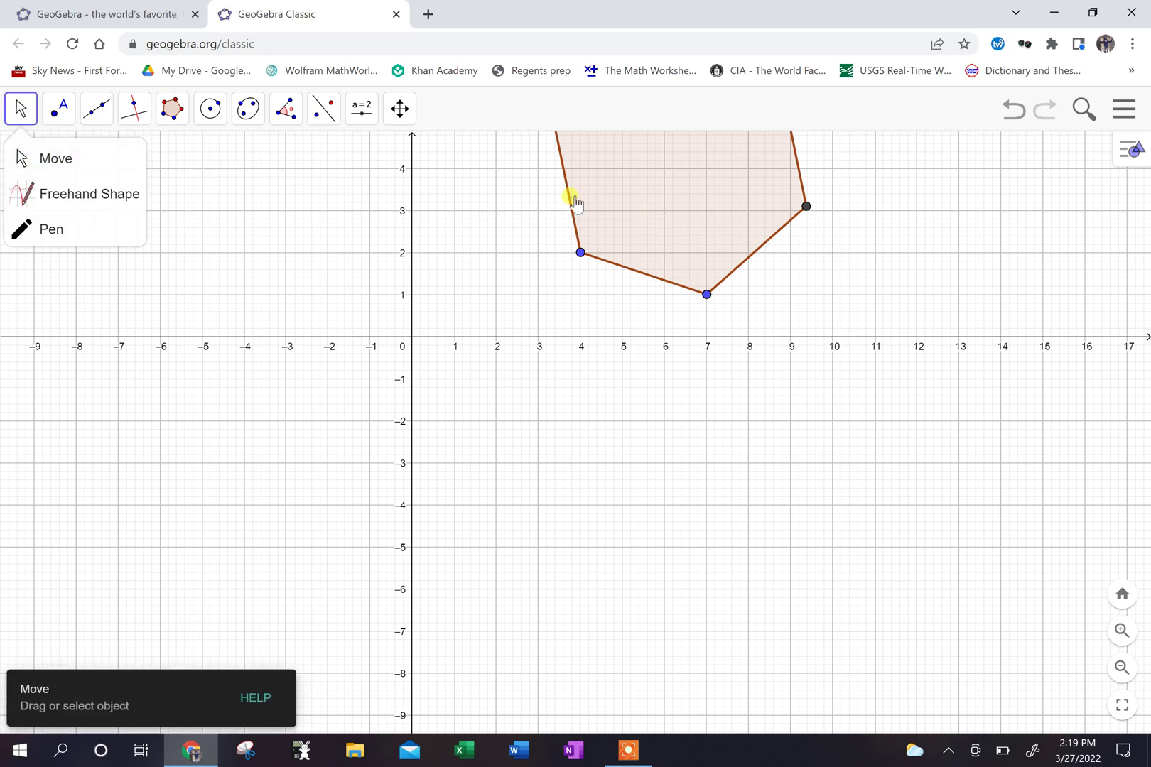
click(35, 158)
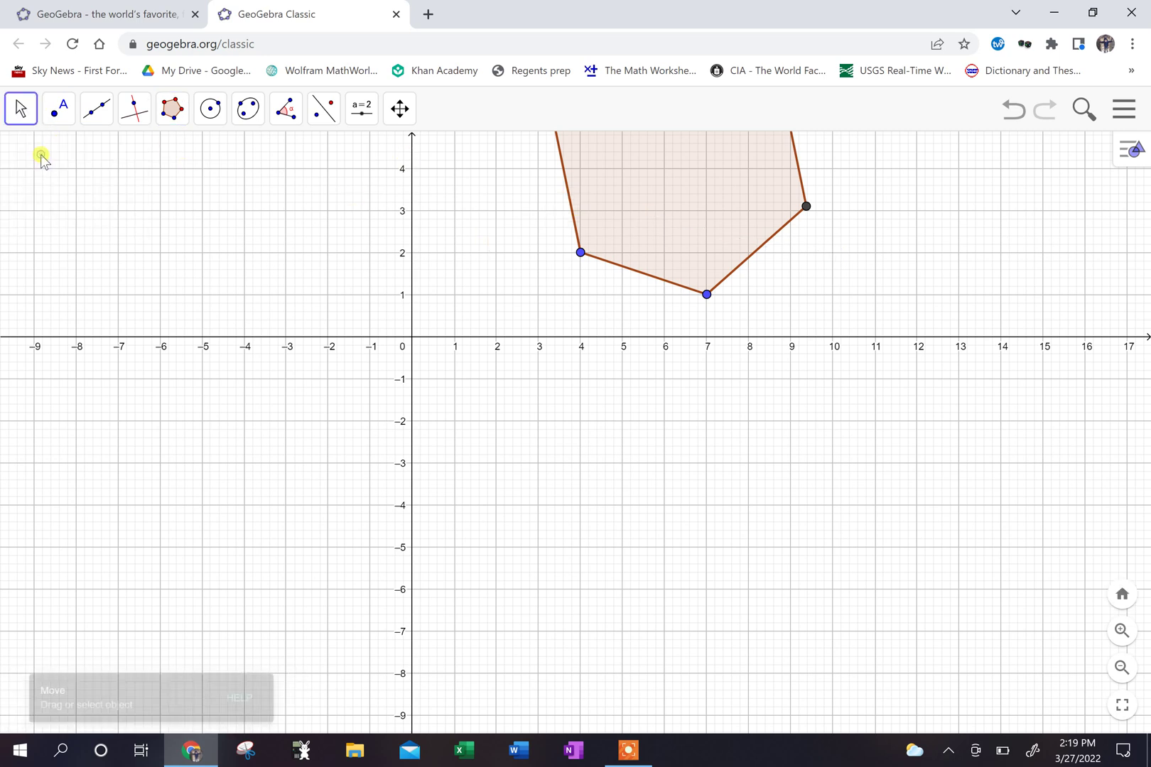
drag(874, 251, 894, 452)
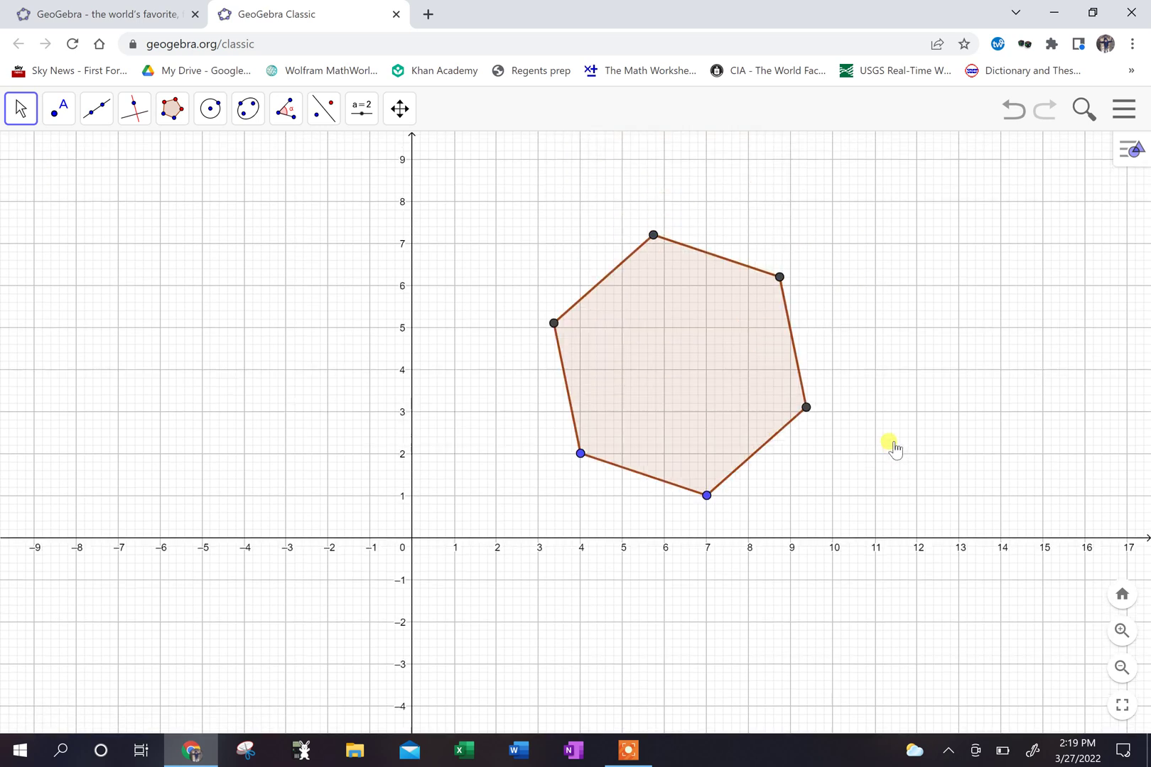
Undo the regular polygon and its two defining points to clear the graphics view.
click(1014, 115)
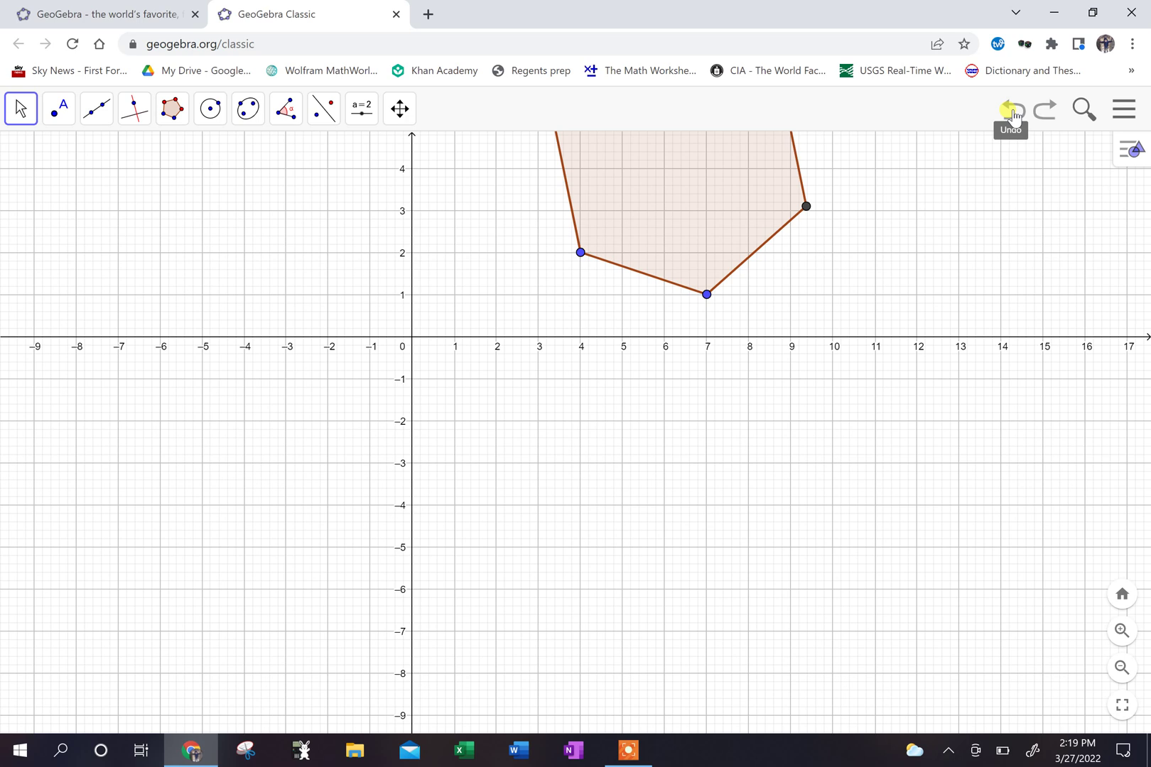
click(1014, 115)
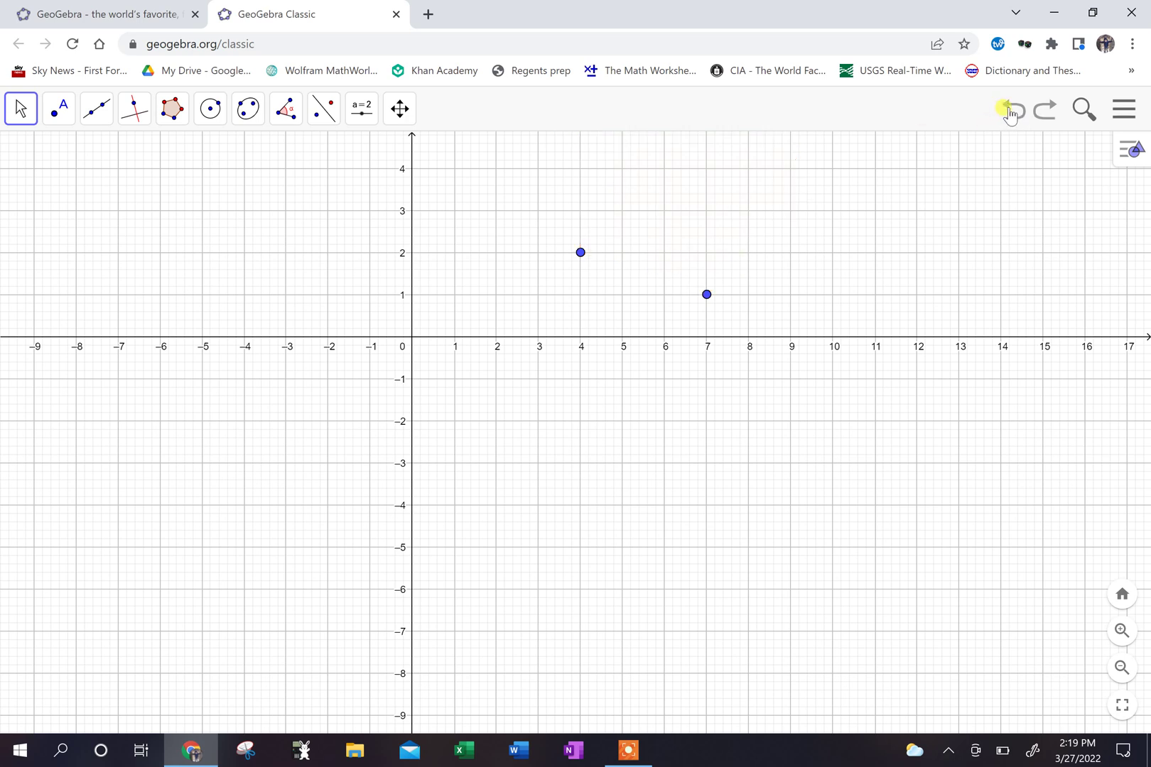
click(1013, 114)
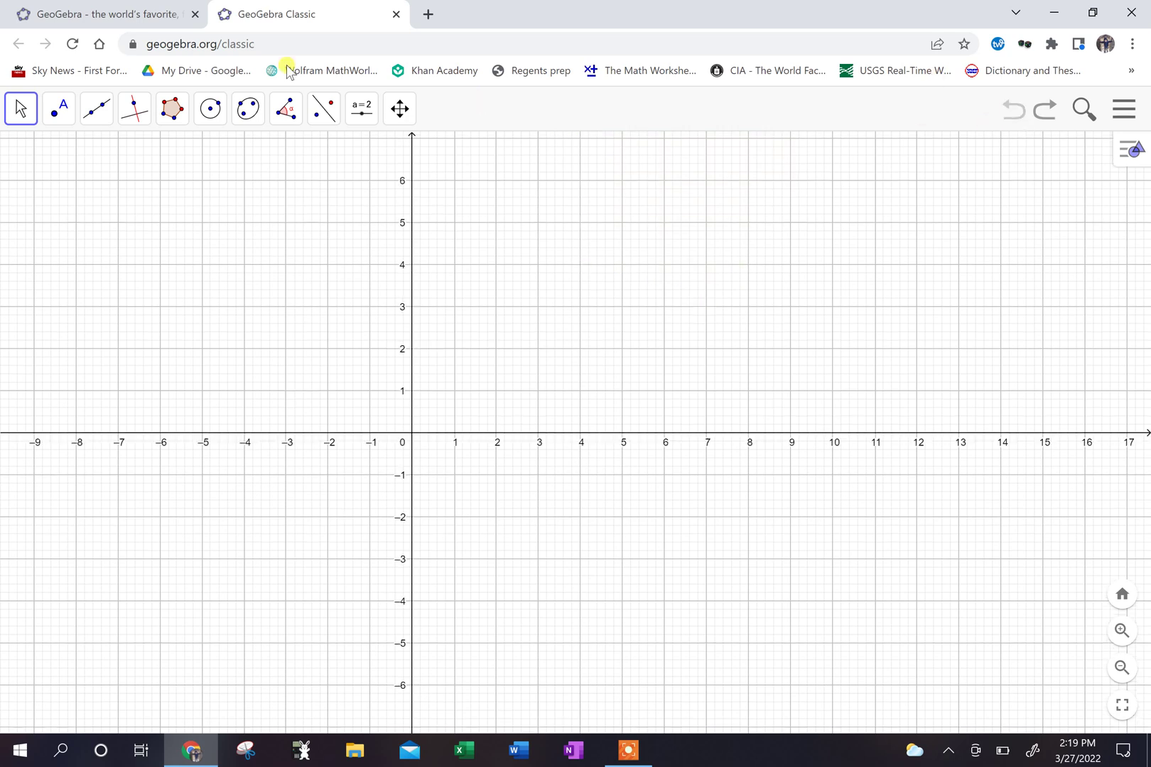
Draw a segment with a given length of 3 starting at the point (4, 2).
click(93, 122)
click(144, 194)
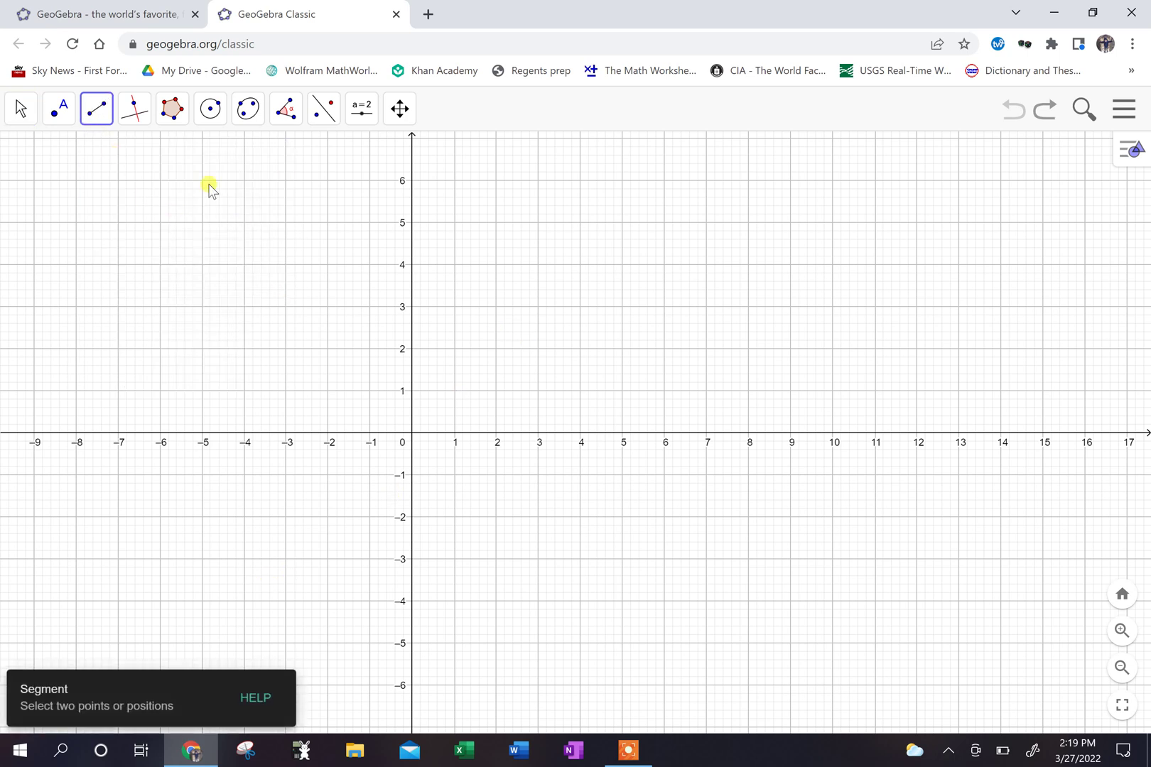
click(99, 108)
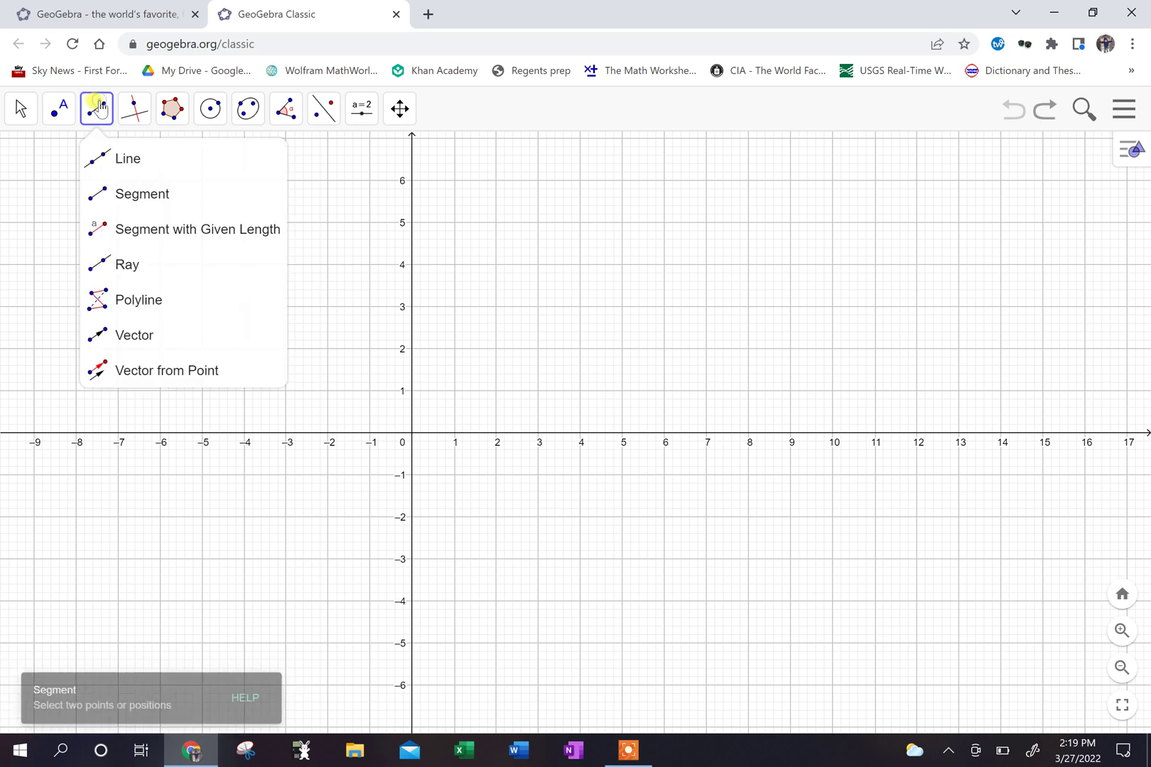
click(180, 231)
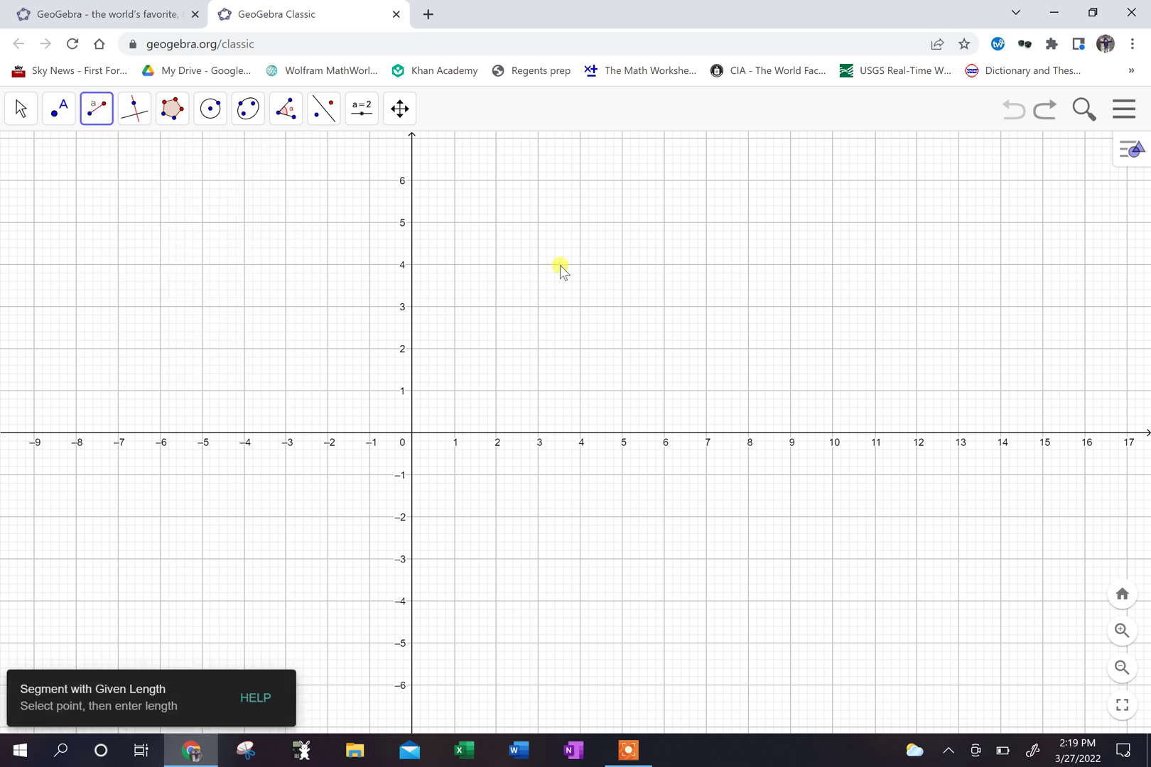
click(580, 351)
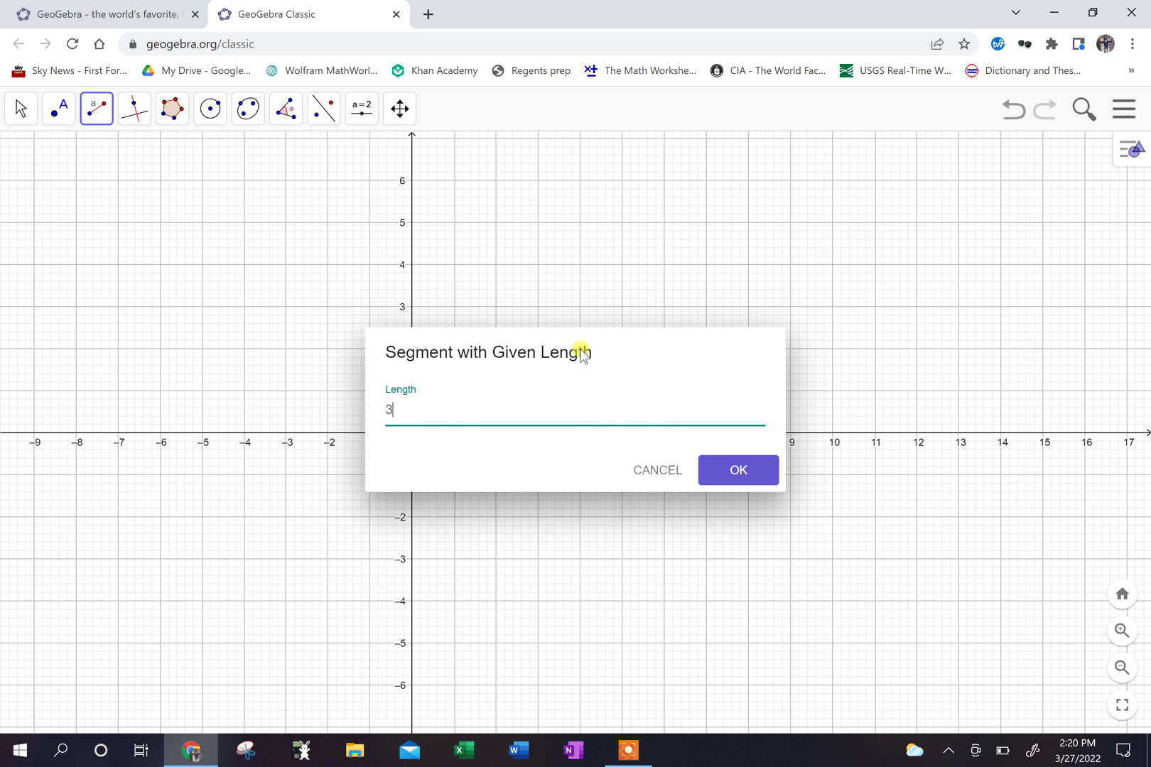
key(Return)
Move the segment's start point to (5, 2) and swing its other endpoint to about (8, 2).
click(17, 108)
click(44, 162)
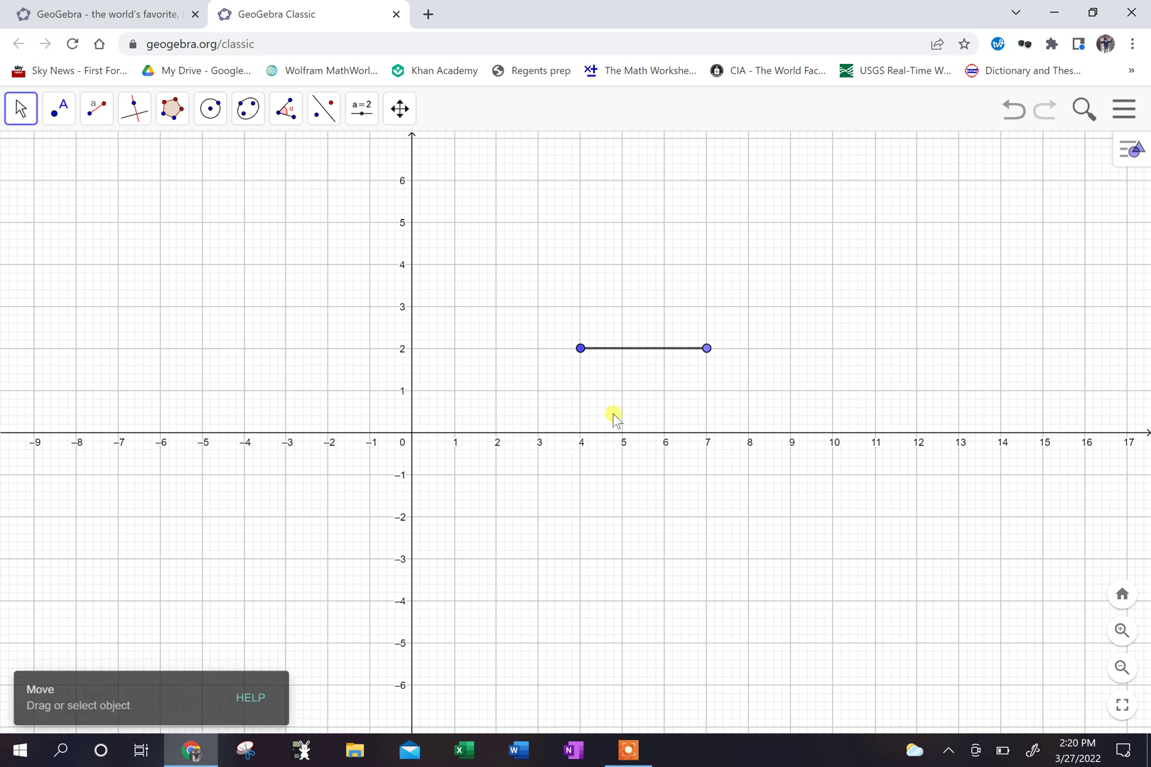
drag(581, 348, 628, 312)
drag(686, 354, 600, 342)
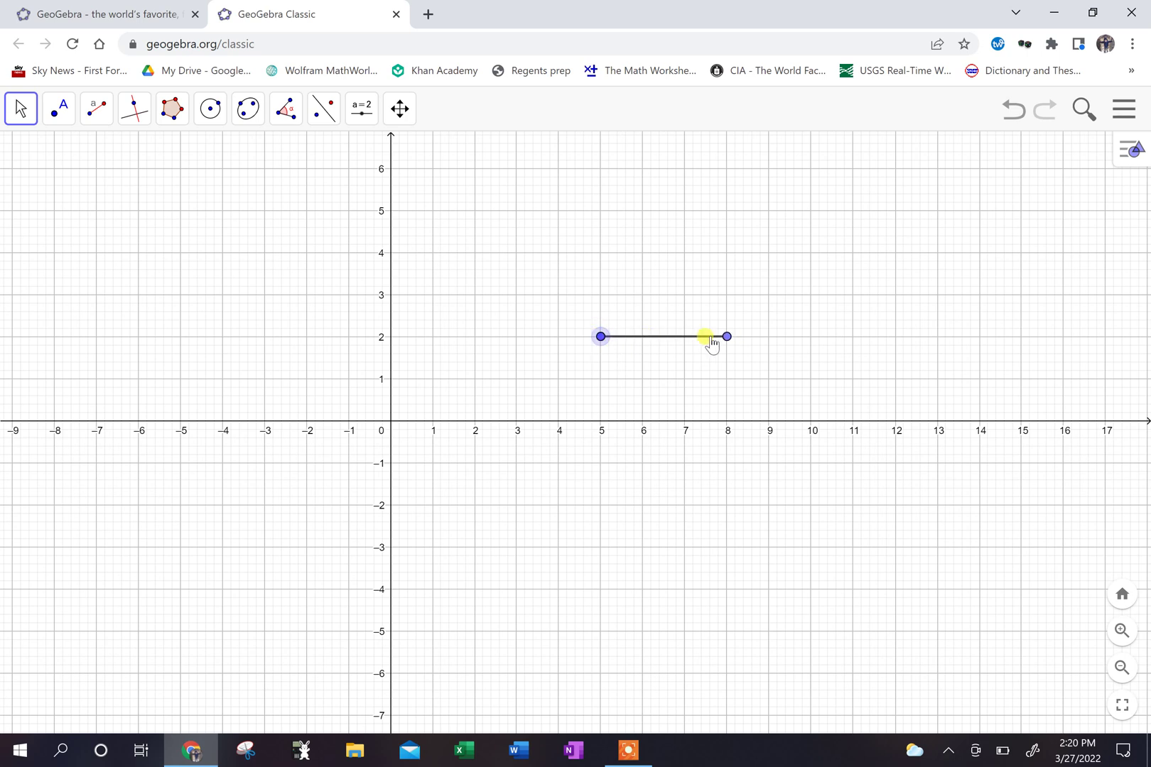
mouse_move(726, 338)
mouse_down()
mouse_move(538, 215)
mouse_move(539, 334)
mouse_move(634, 247)
mouse_move(694, 285)
mouse_move(712, 343)
mouse_up()
Draw a segment with a given length of 4 starting at the point (5, 4).
click(96, 108)
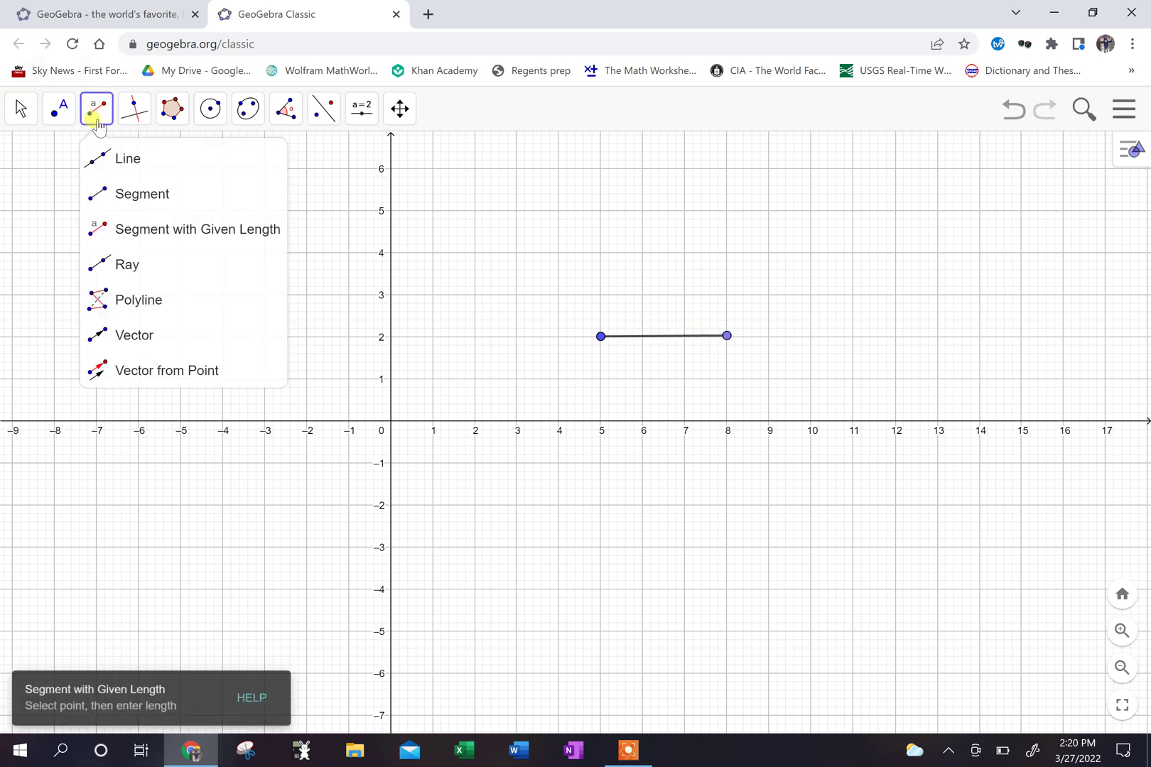
click(142, 191)
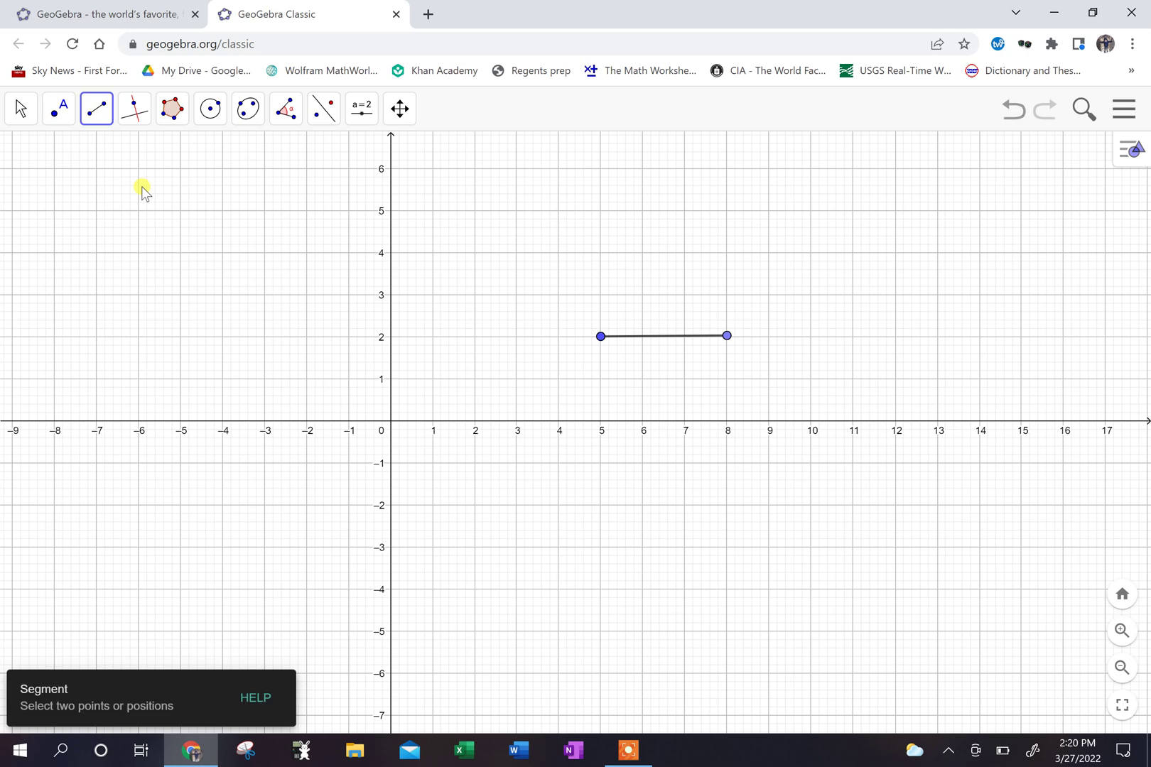
click(98, 110)
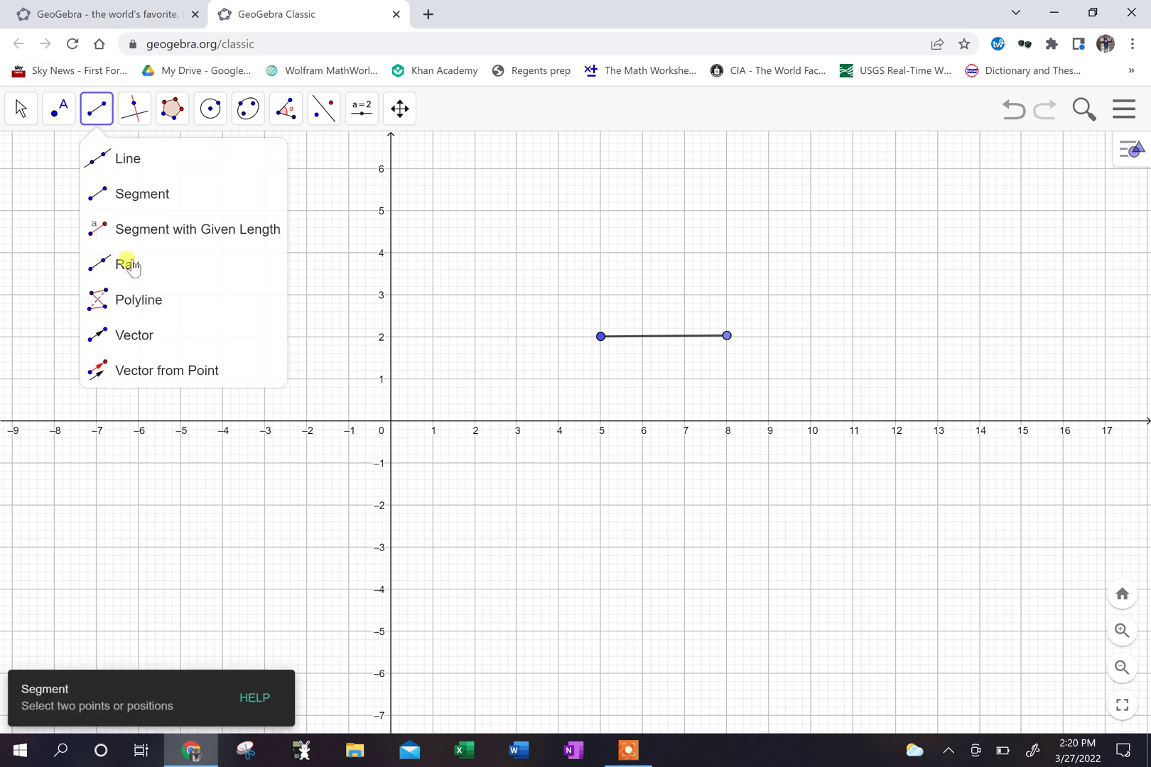
click(170, 229)
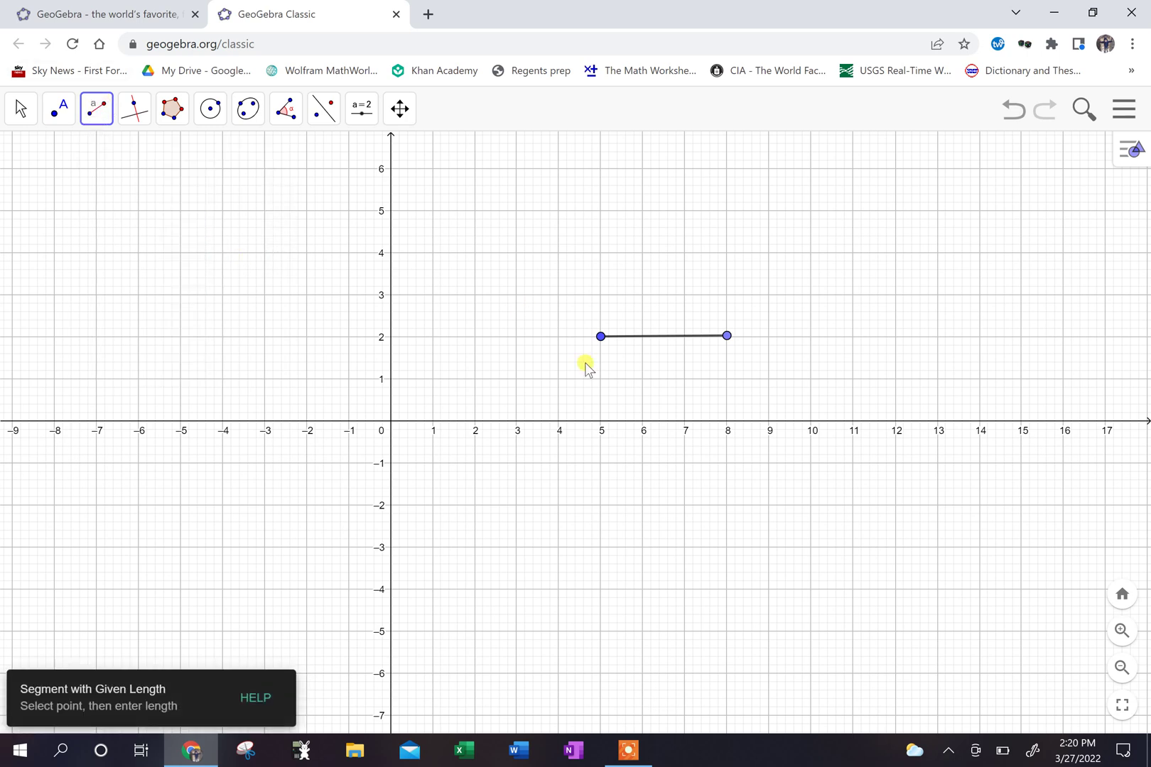
click(600, 254)
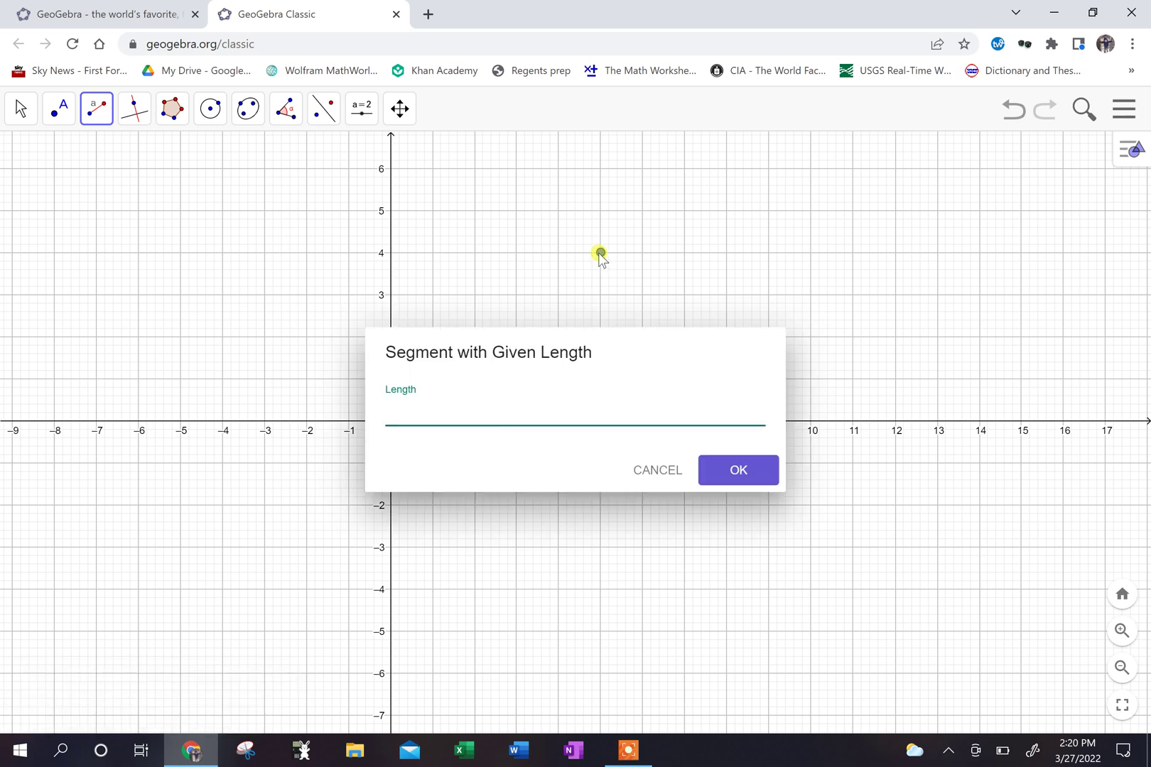
key(Return)
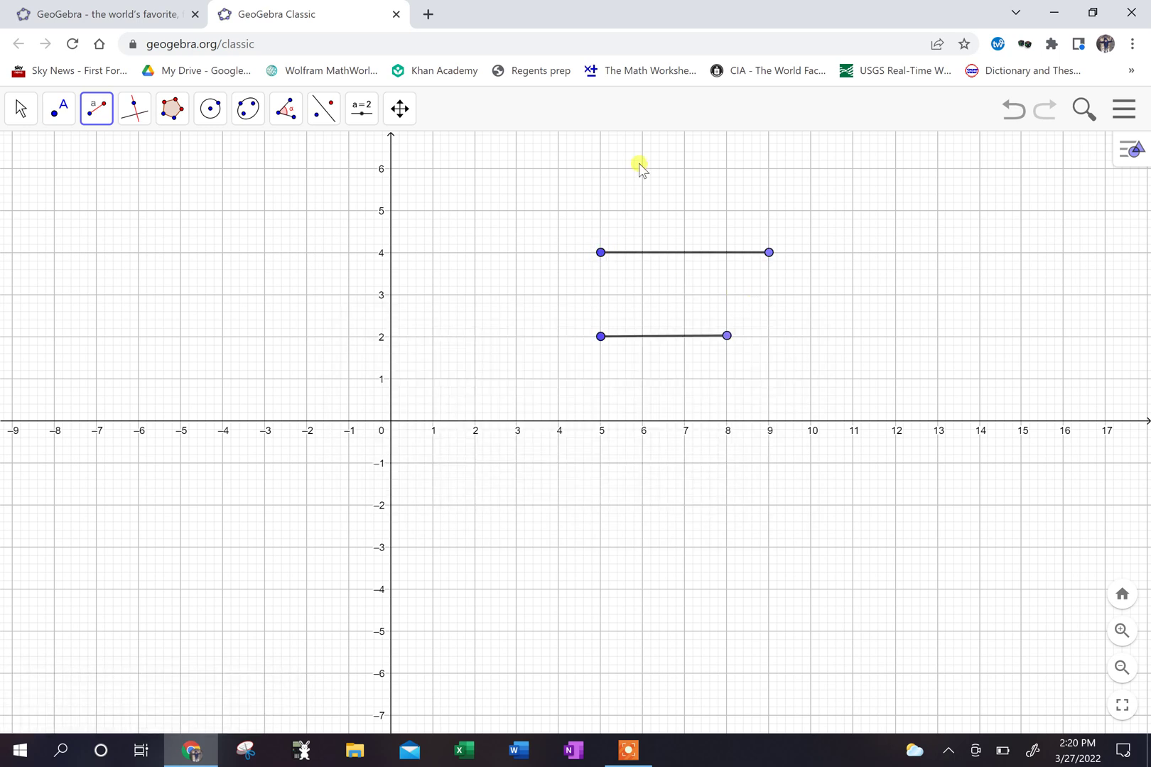
Swing the lower segment's free endpoint to (2, 2) and move the upper segment's start point onto (5, 2).
click(20, 110)
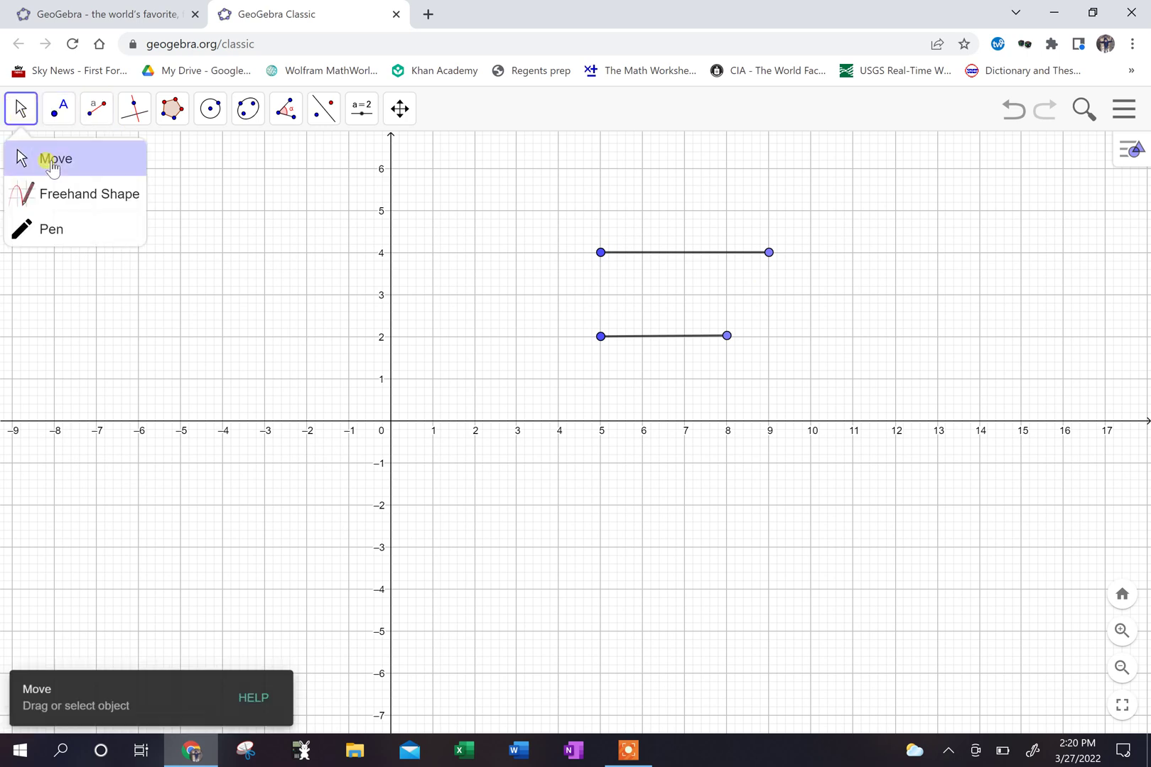
click(21, 162)
drag(723, 343, 534, 339)
drag(598, 254, 600, 343)
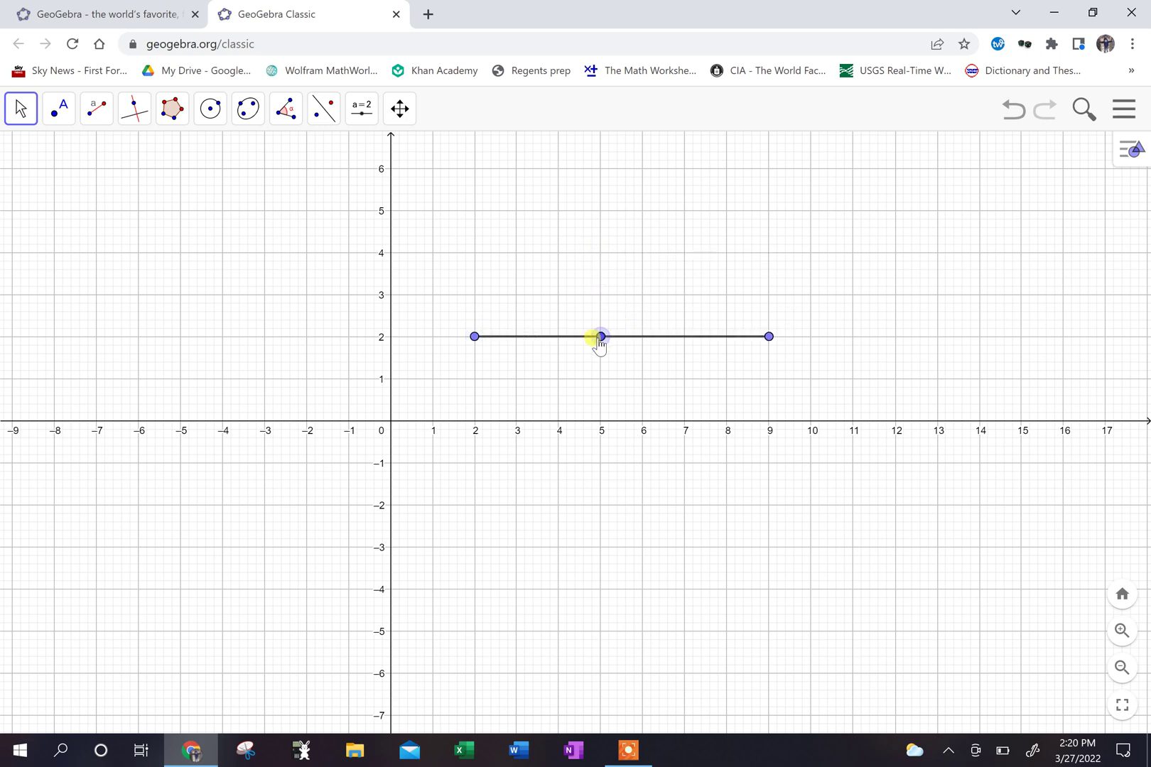
Add length labels to both segments with the Distance or Length tool.
click(286, 110)
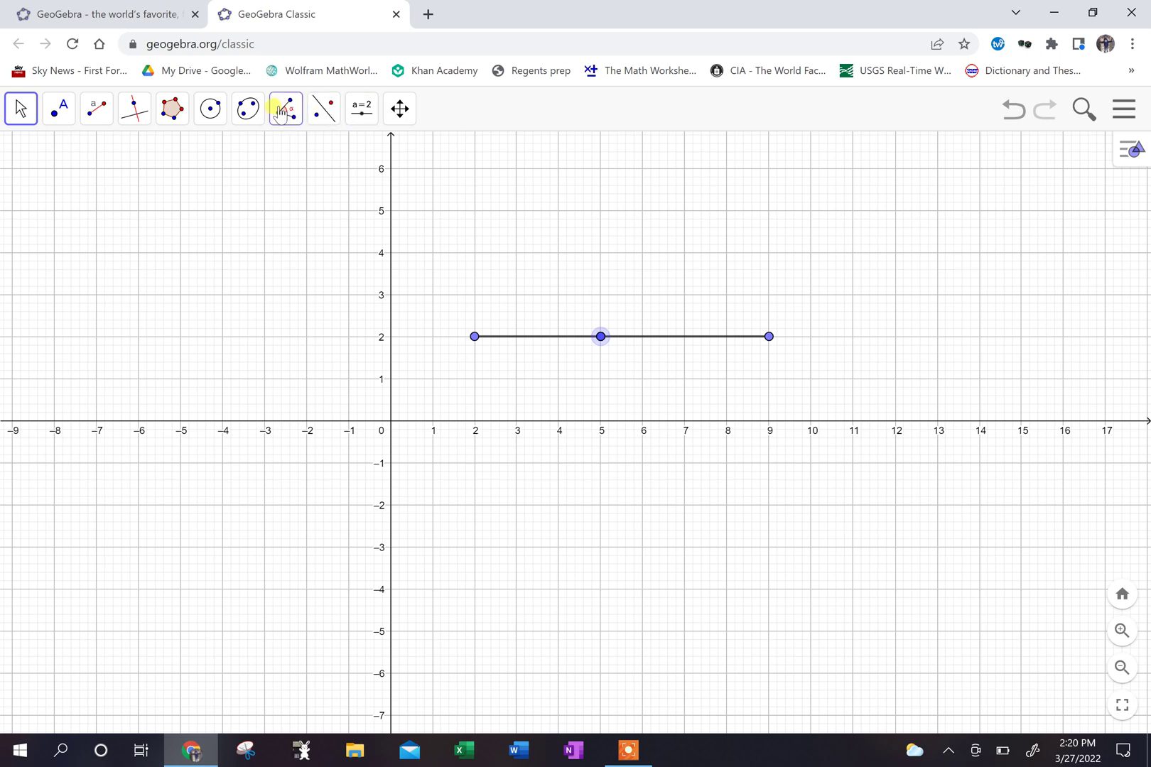
click(281, 112)
click(334, 234)
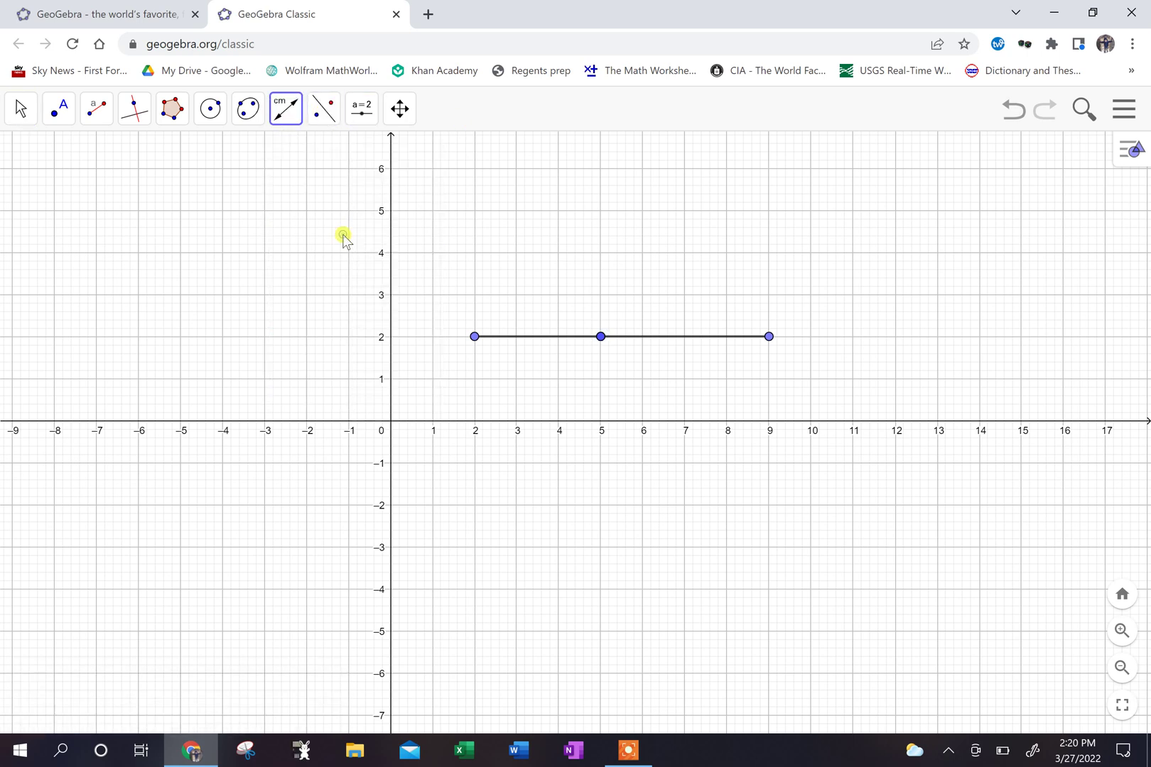
click(541, 336)
Move the length label of the segment between (2, 2) and (5, 2) to just below that segment.
click(22, 110)
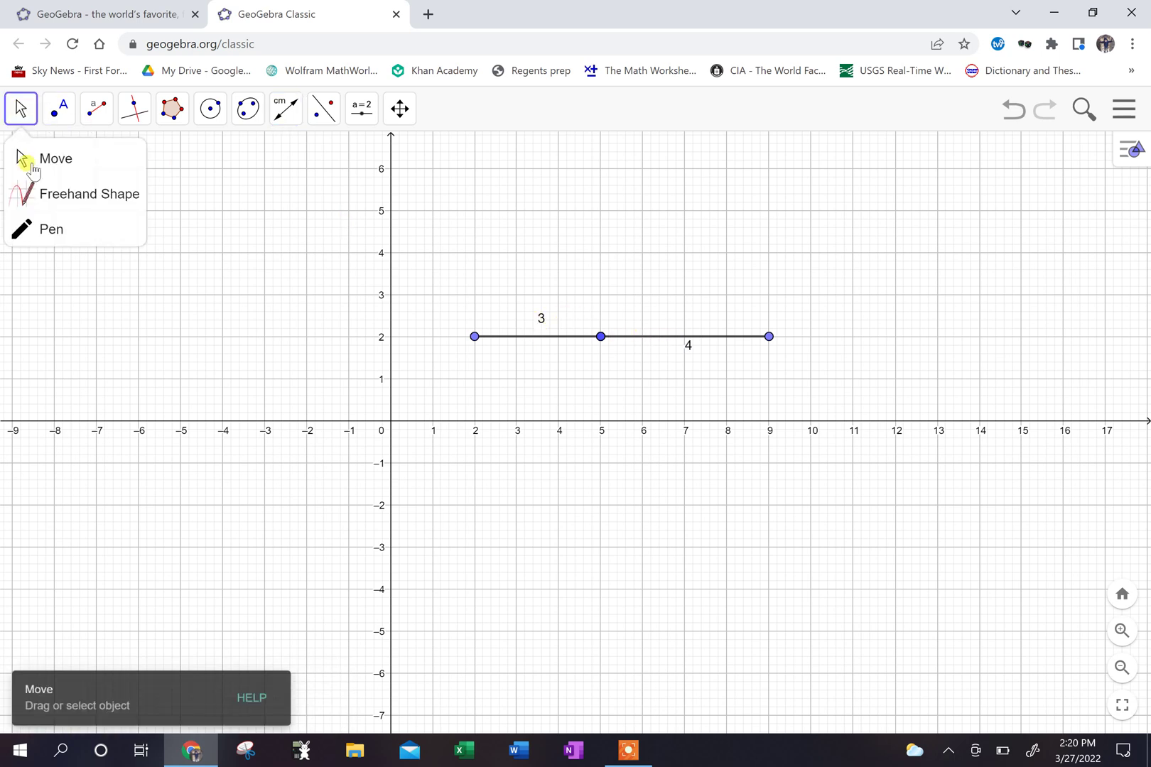
click(44, 156)
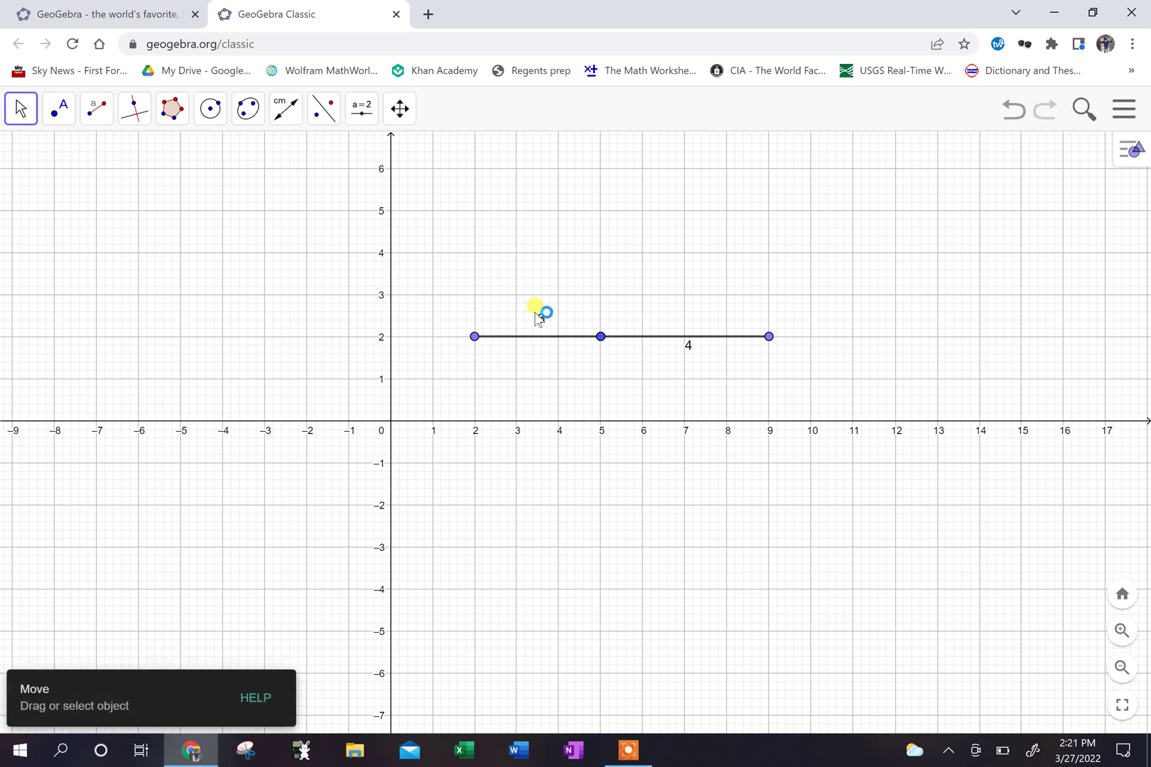
drag(538, 318, 539, 351)
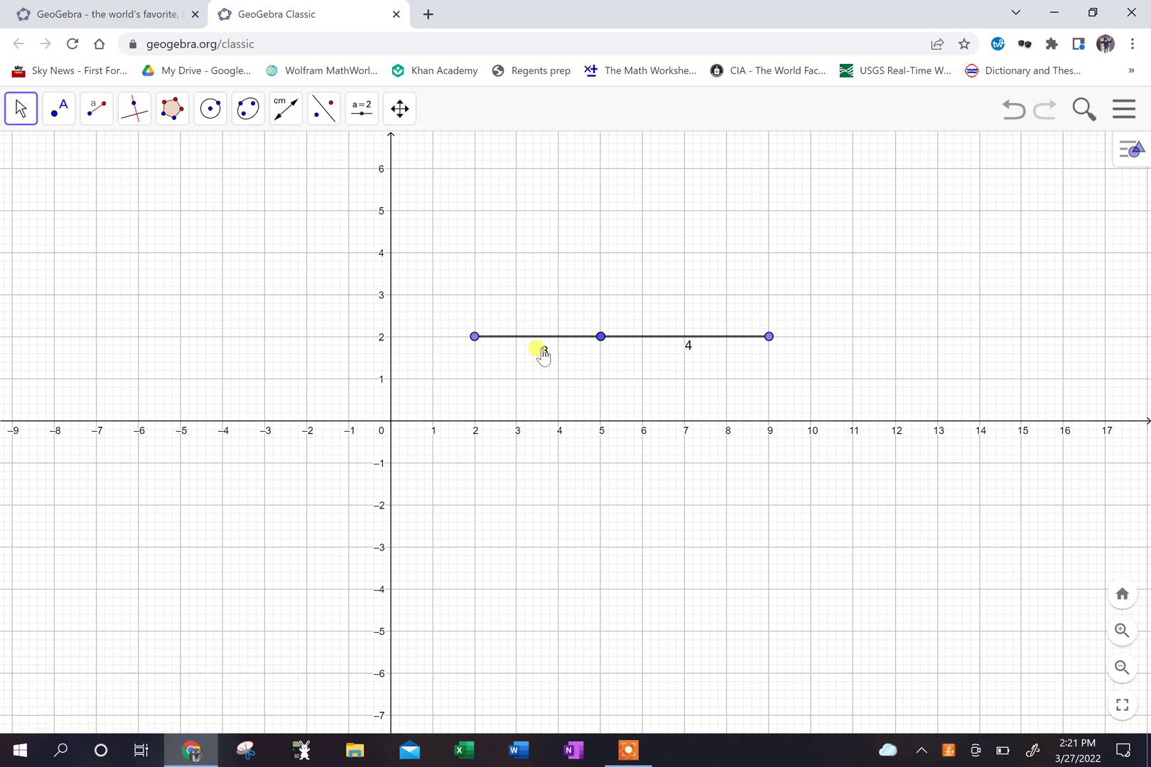
Swing the shorter segment's free endpoint from (2, 2) up to (5, 5) so it stands vertically above (5, 2).
click(475, 336)
drag(532, 246, 597, 211)
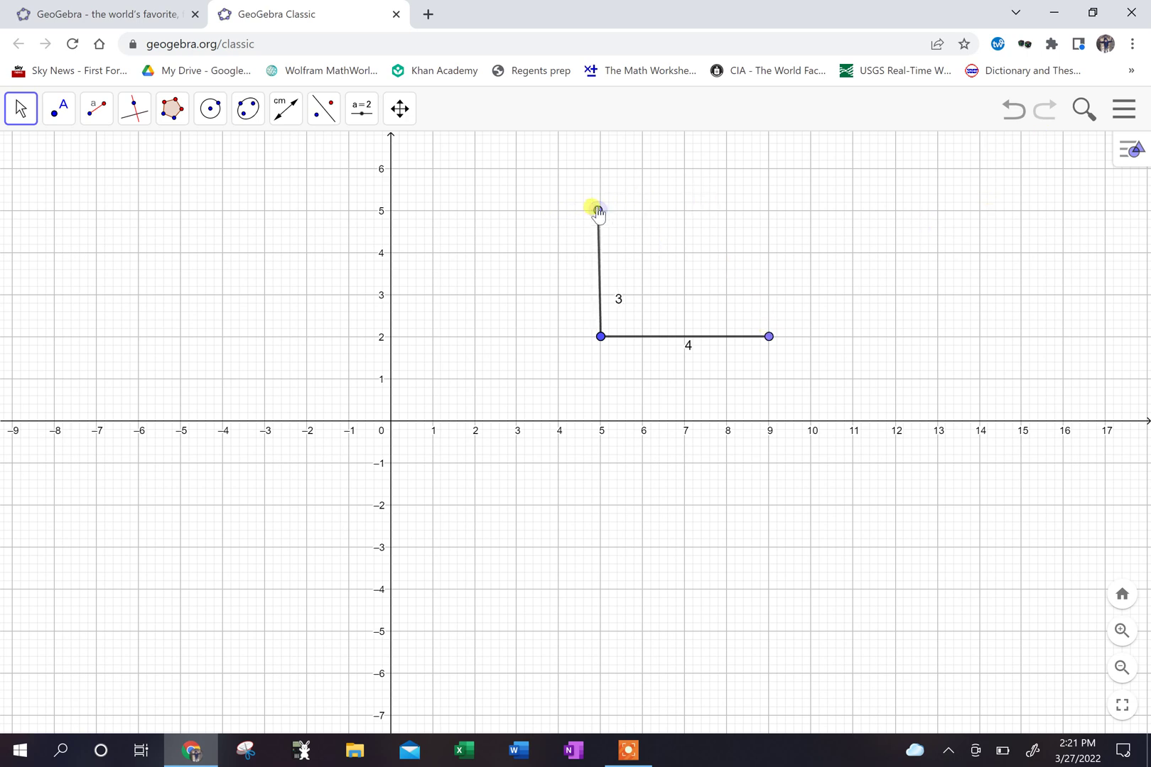
drag(598, 211, 601, 211)
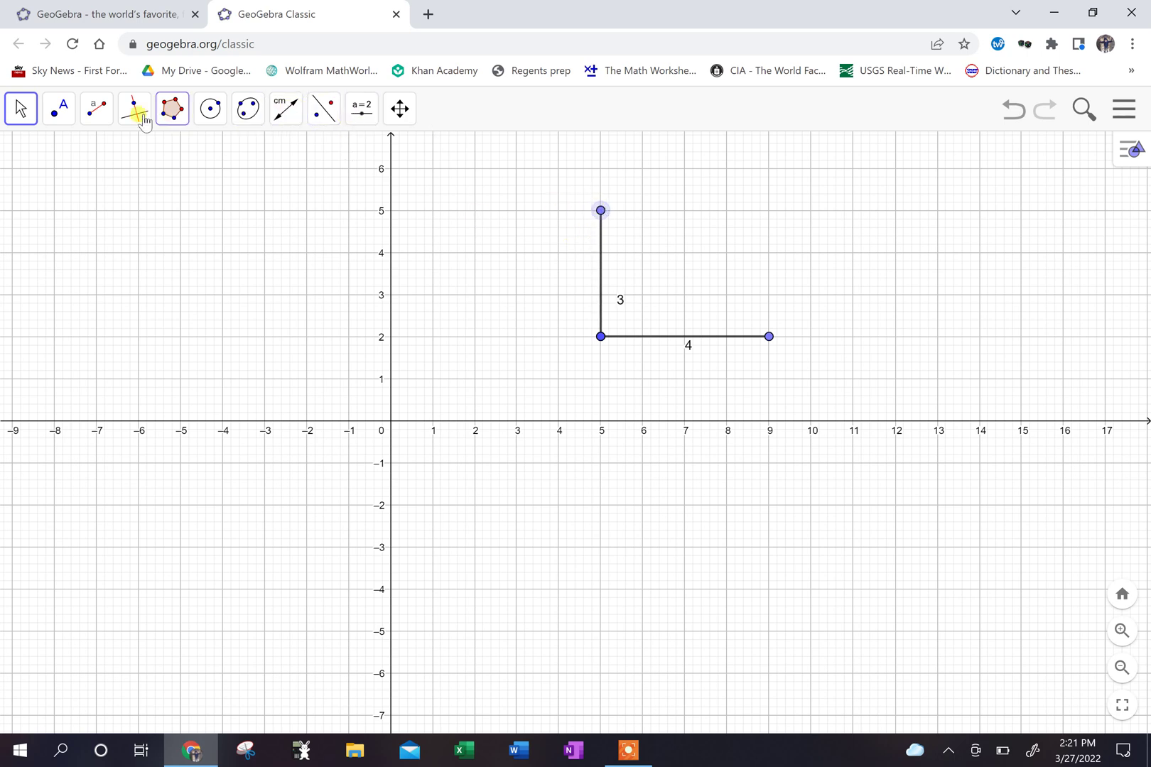
Draw a segment from (5, 5) to (9, 2) to close the right triangle.
click(94, 112)
click(139, 194)
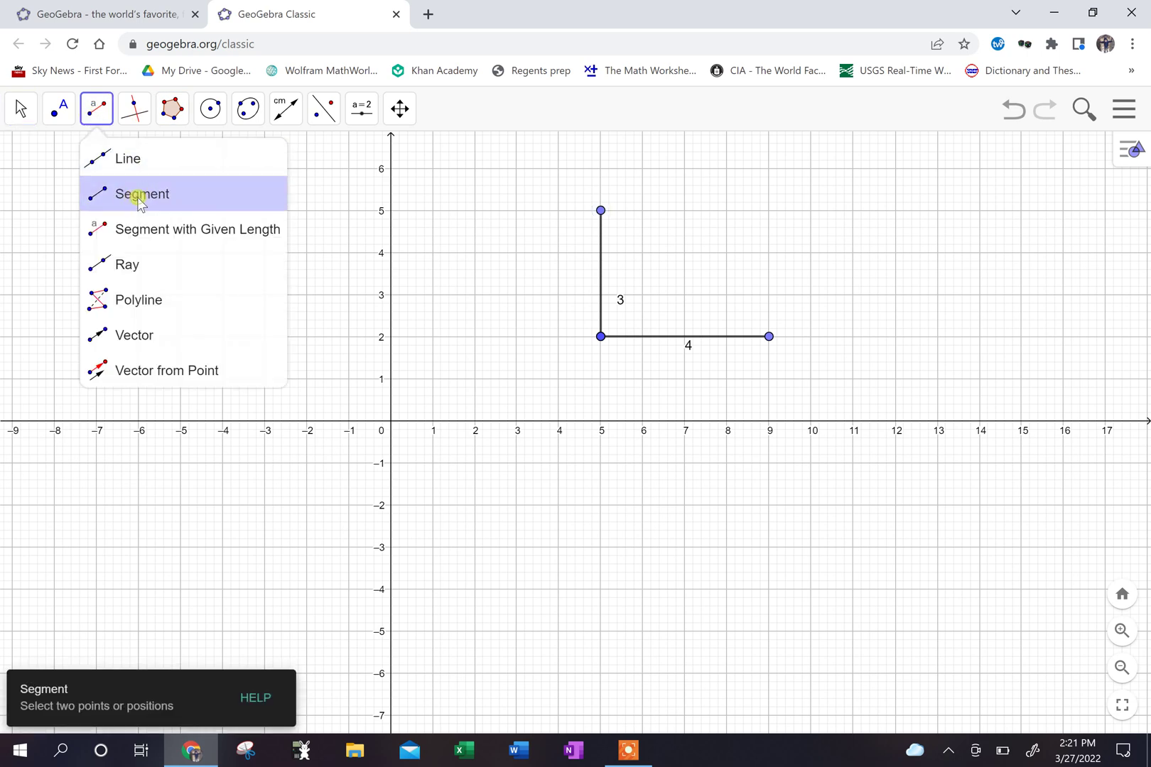
click(601, 212)
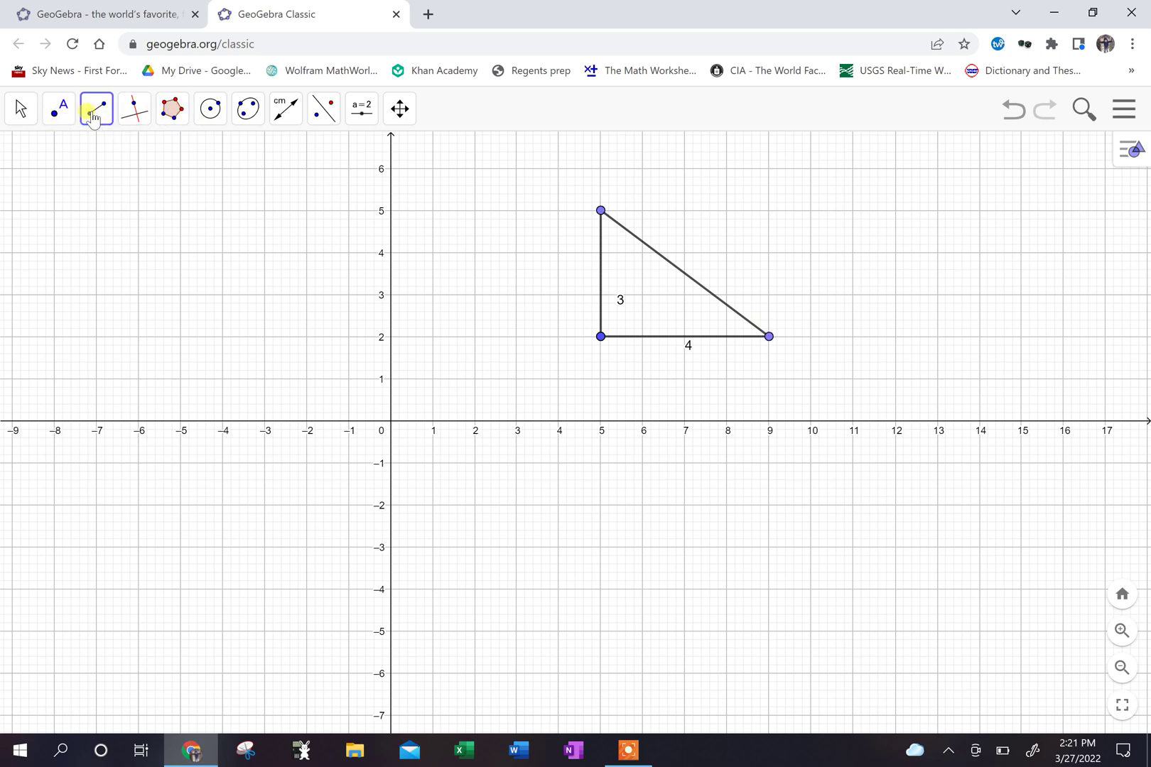
Add a length label to the triangle's hypotenuse with the Distance or Length tool.
click(285, 114)
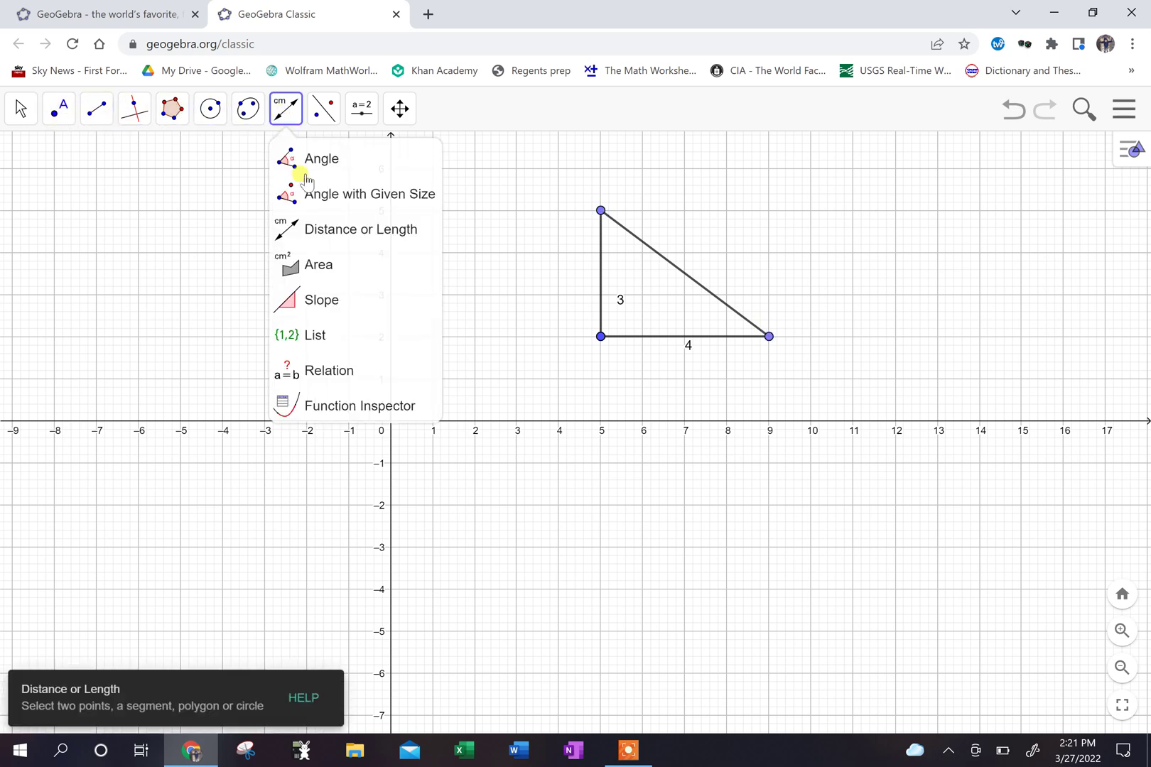
click(332, 231)
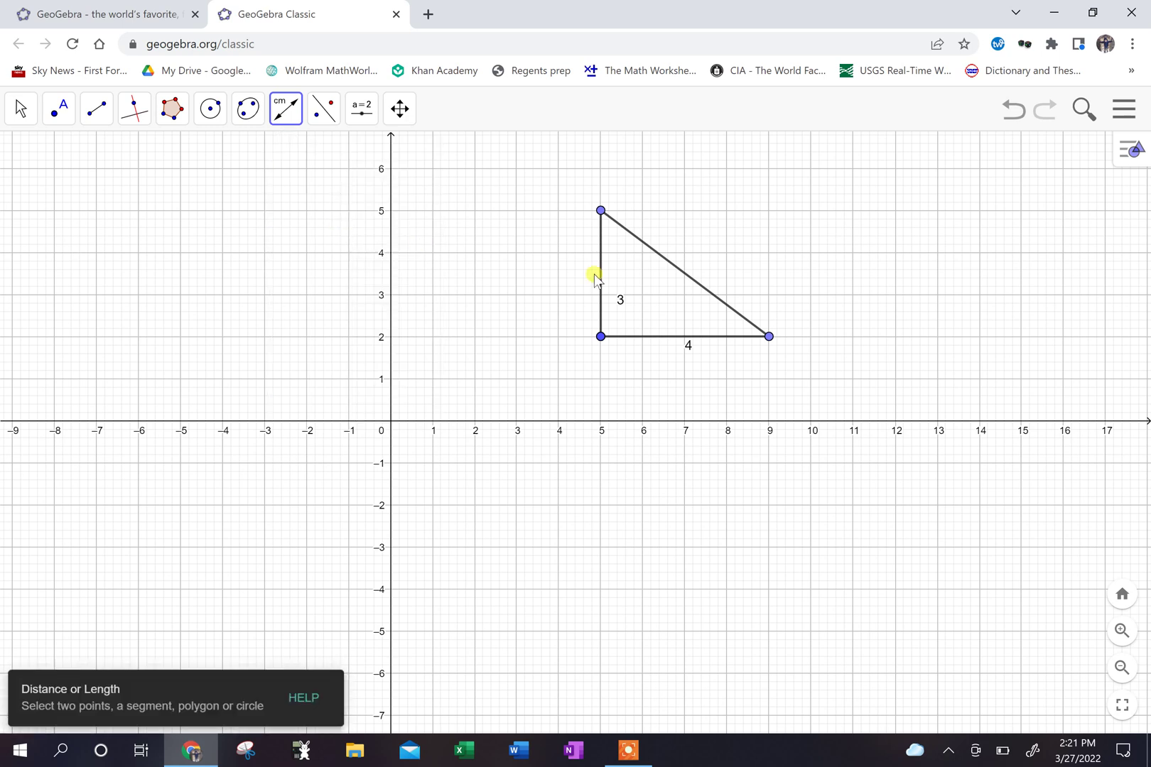
click(687, 280)
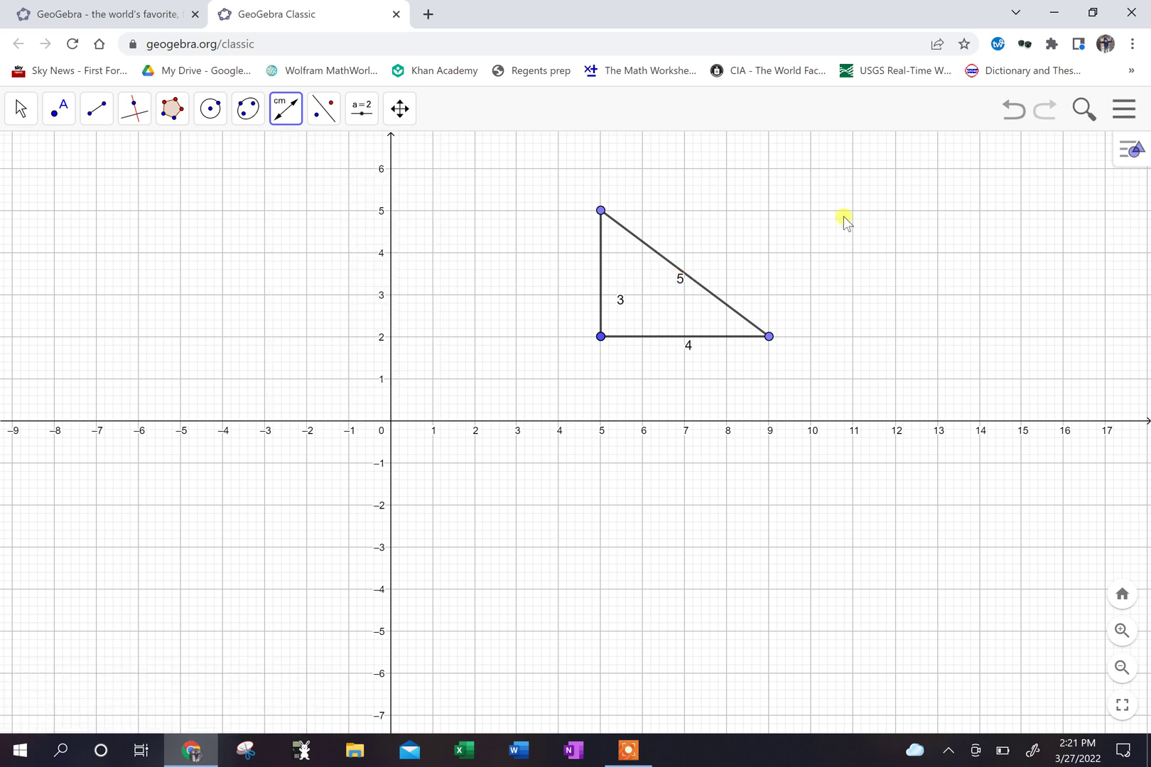
Set the color of the coordinate axes to pinkish red #FF3366 in the graphics view settings.
click(1129, 158)
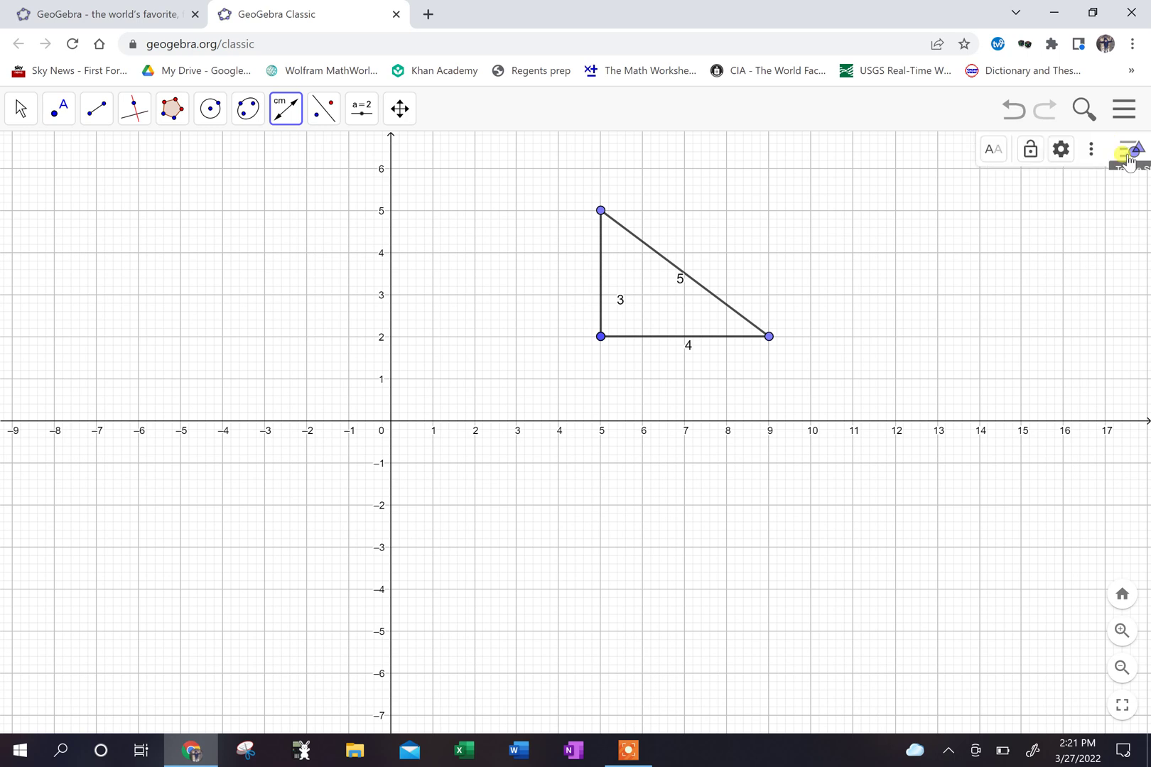
click(1061, 150)
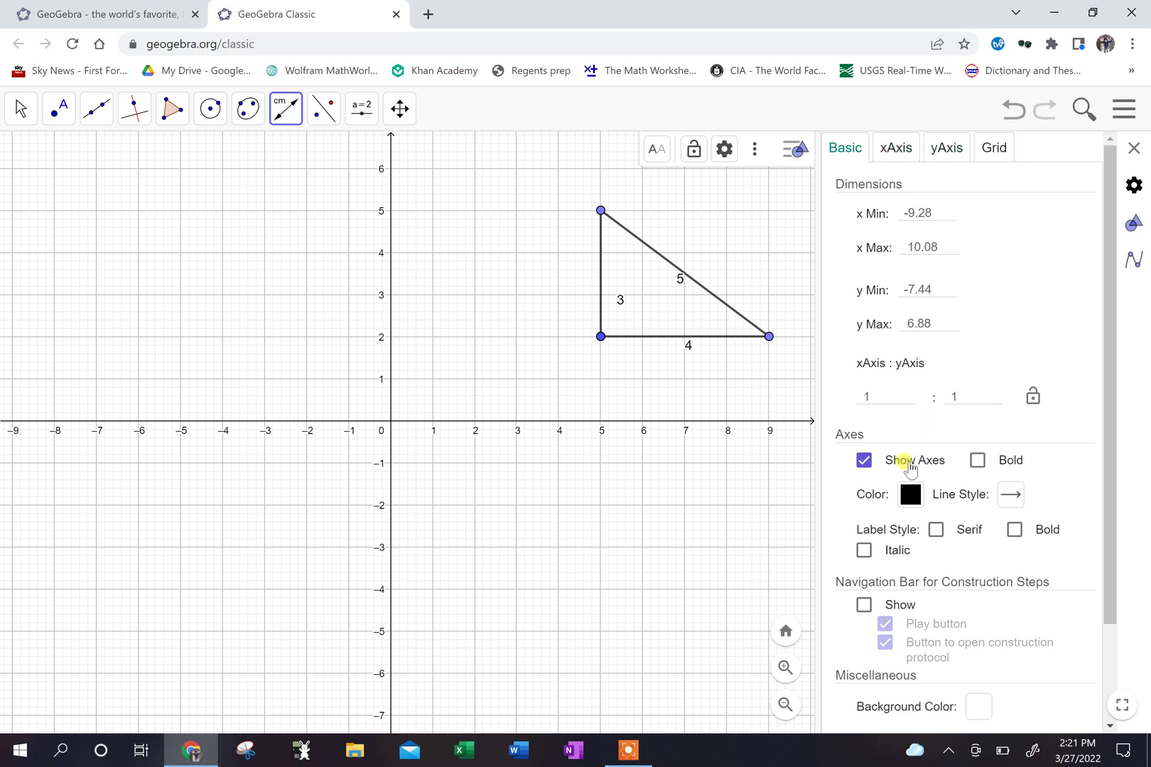
click(913, 495)
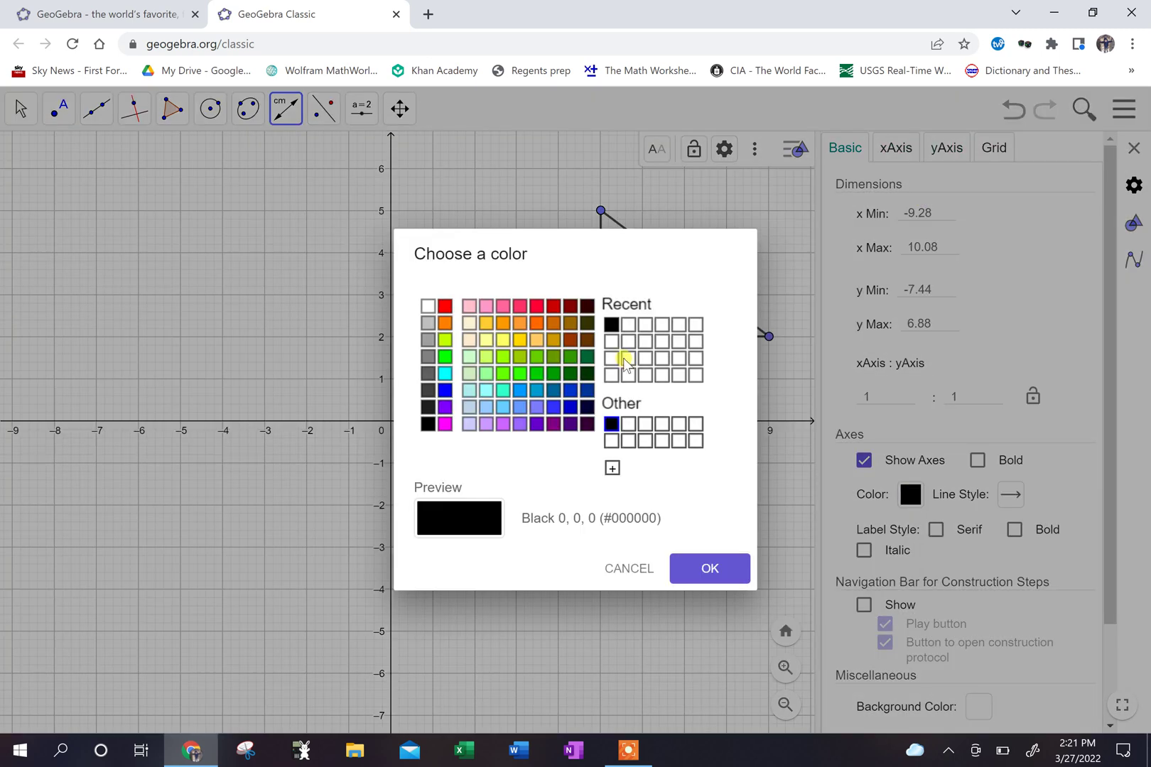
click(518, 307)
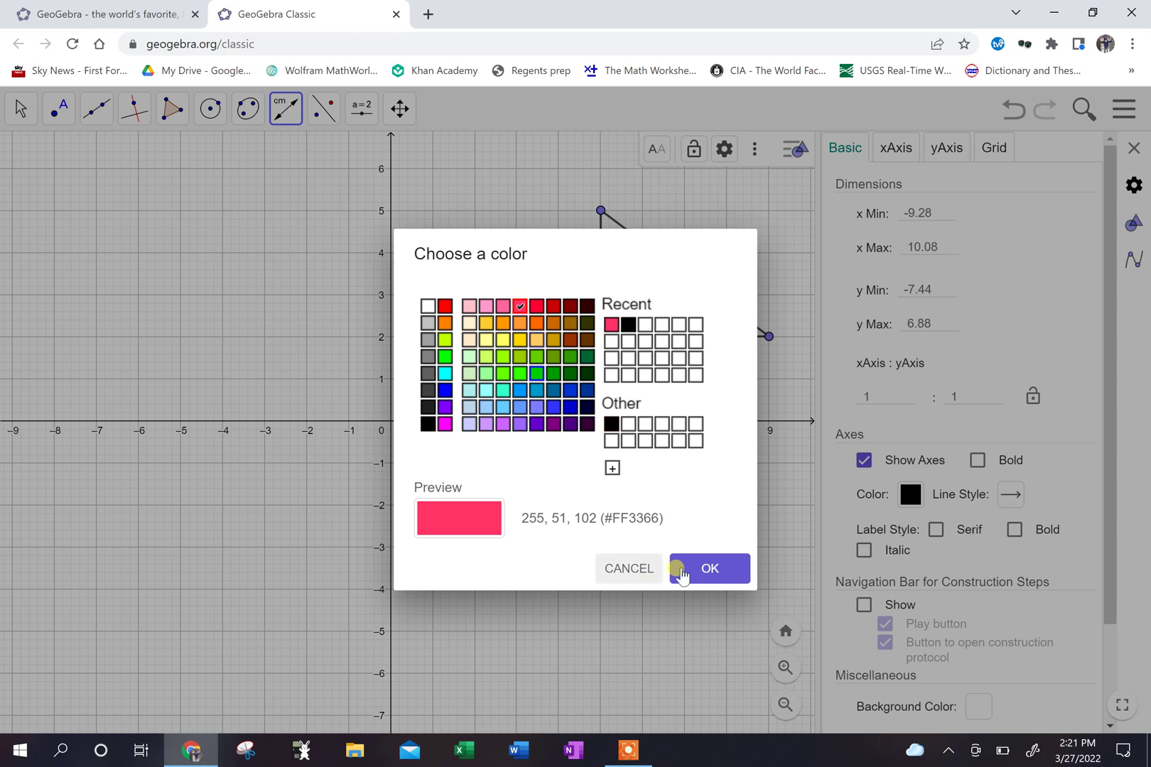
click(701, 569)
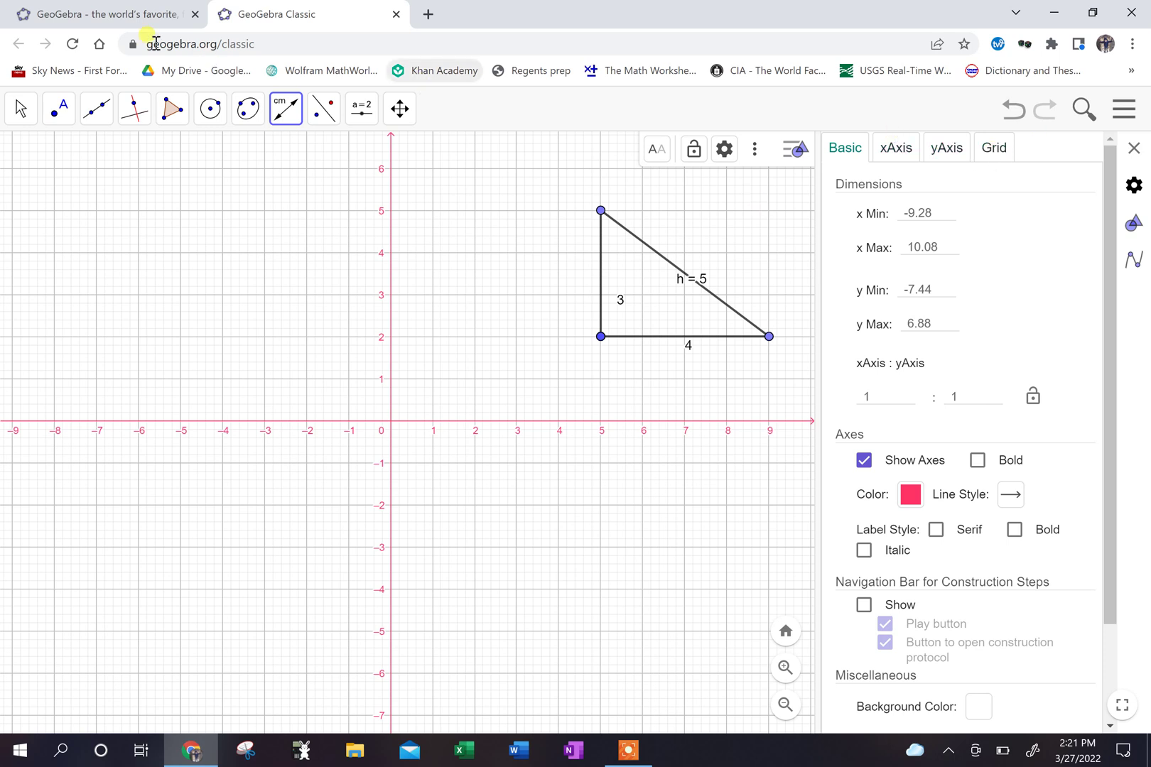
click(43, 70)
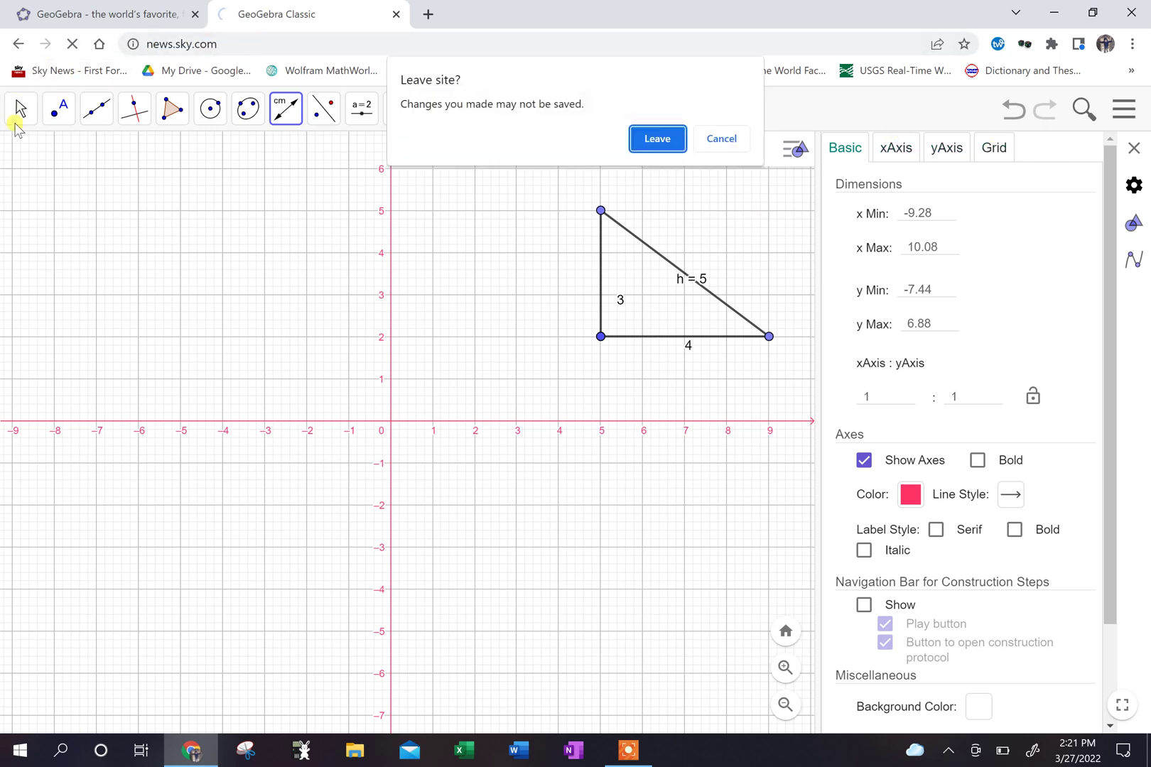
click(721, 139)
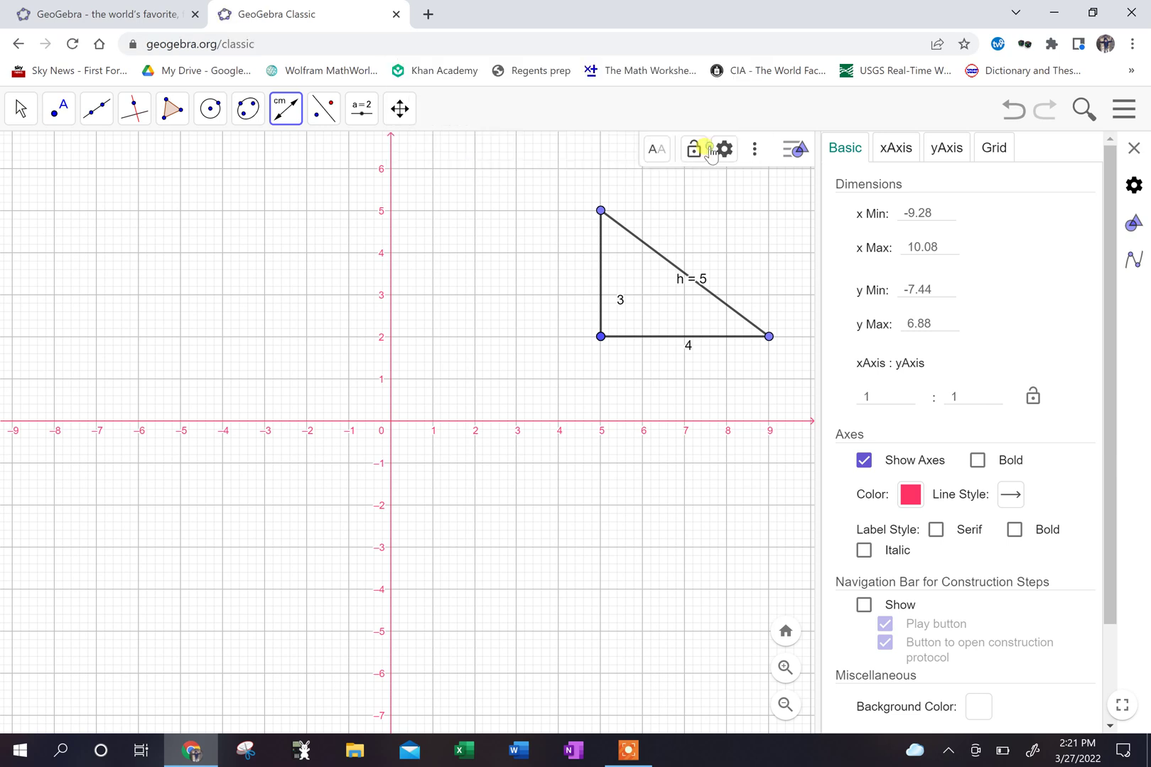
Change the hypotenuse's color to green #00CC00 and close the settings.
click(25, 108)
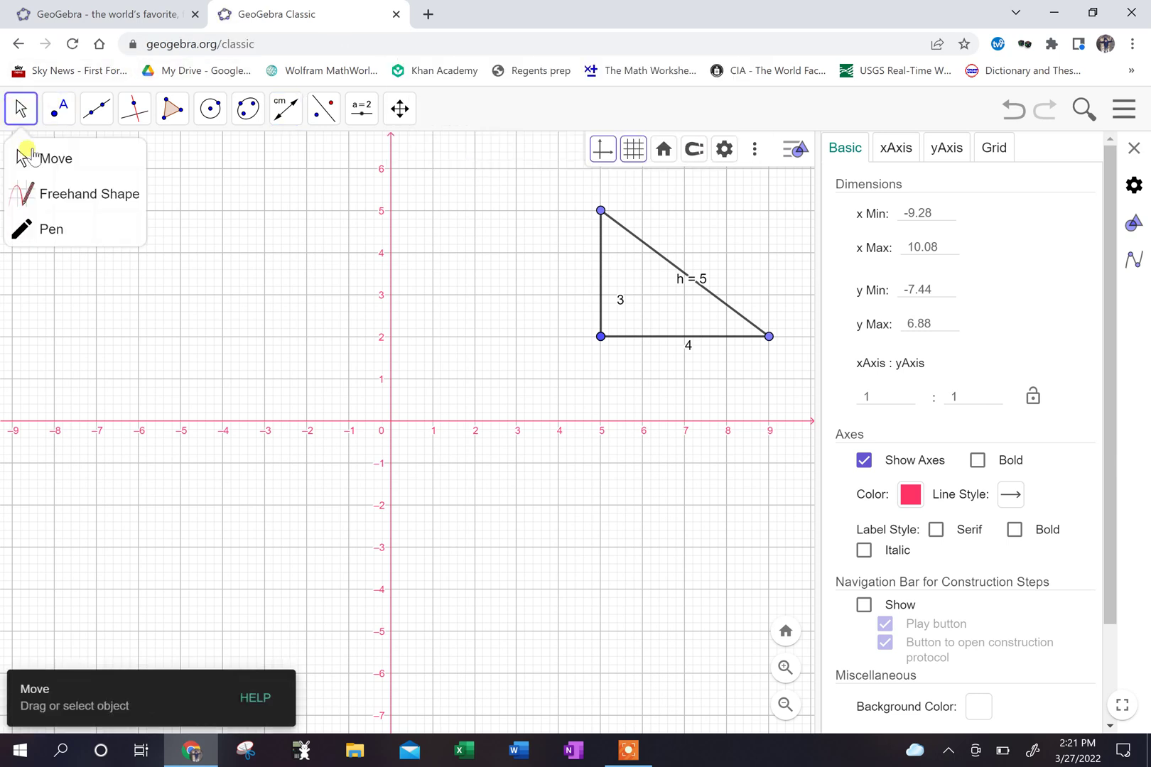
click(41, 158)
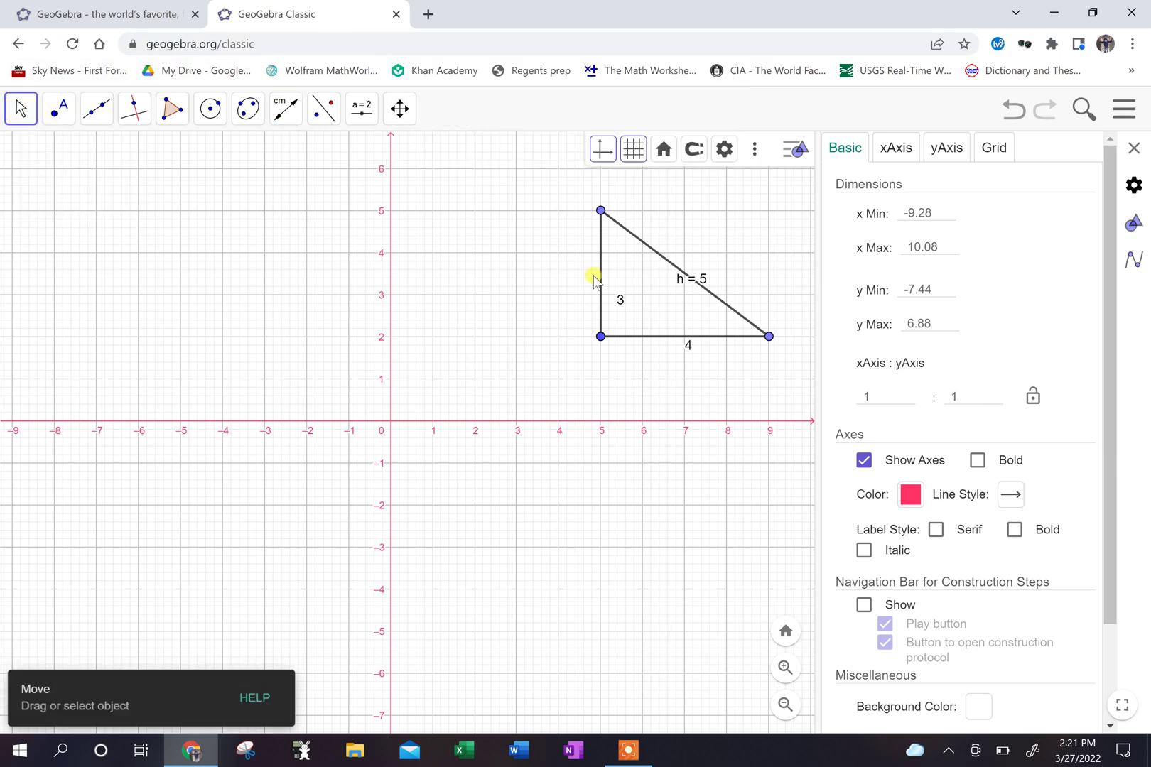
click(643, 248)
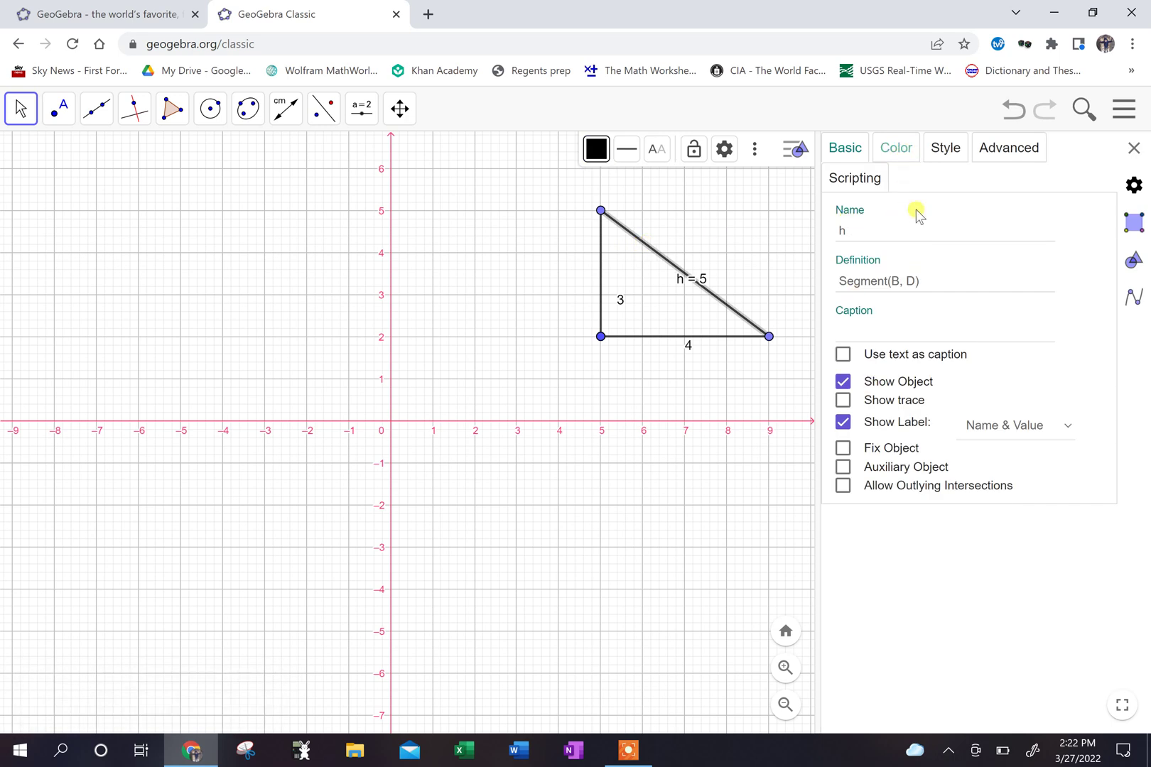
click(896, 147)
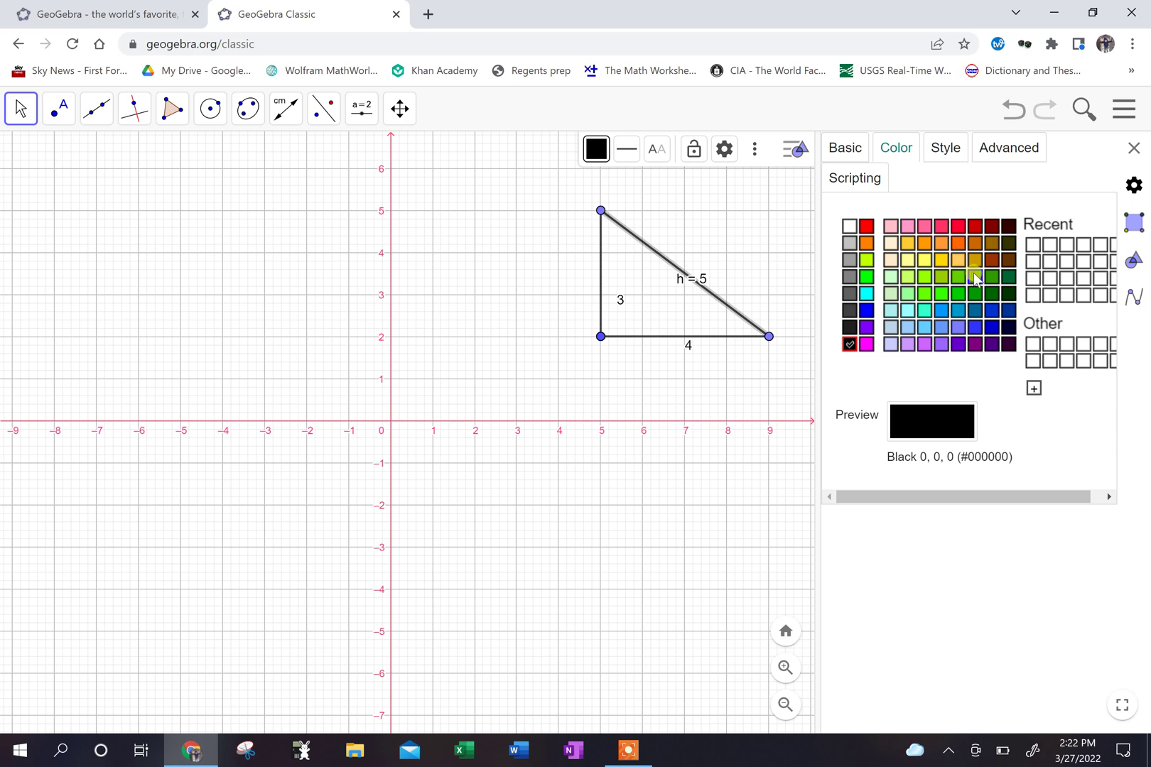
click(957, 295)
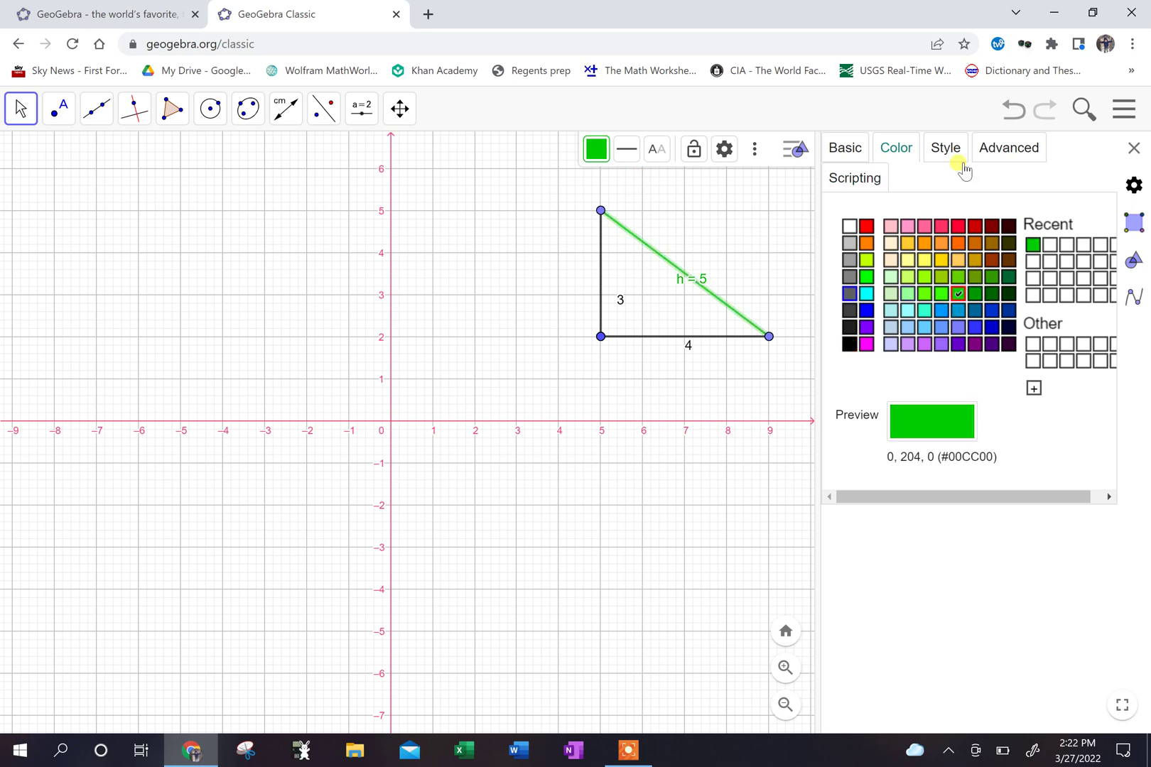
click(1134, 148)
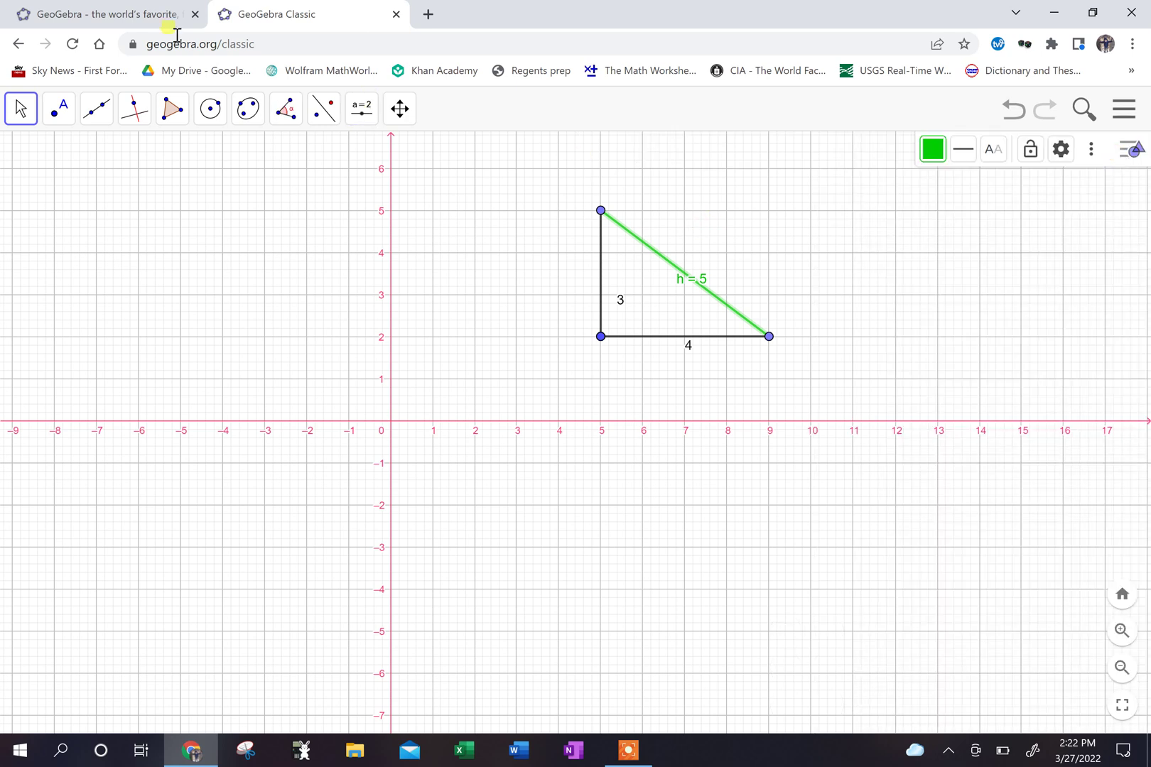
Measure the angle between the triangle's horizontal and vertical legs with the Angle tool.
click(278, 109)
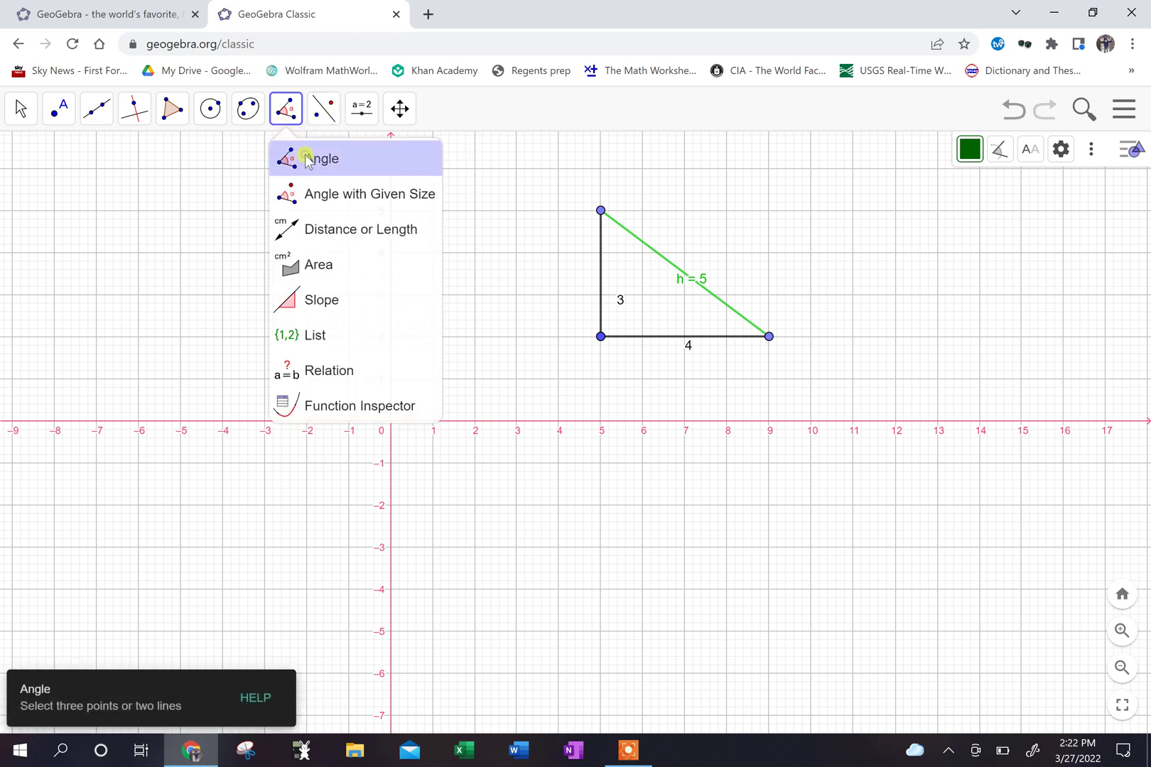
click(306, 158)
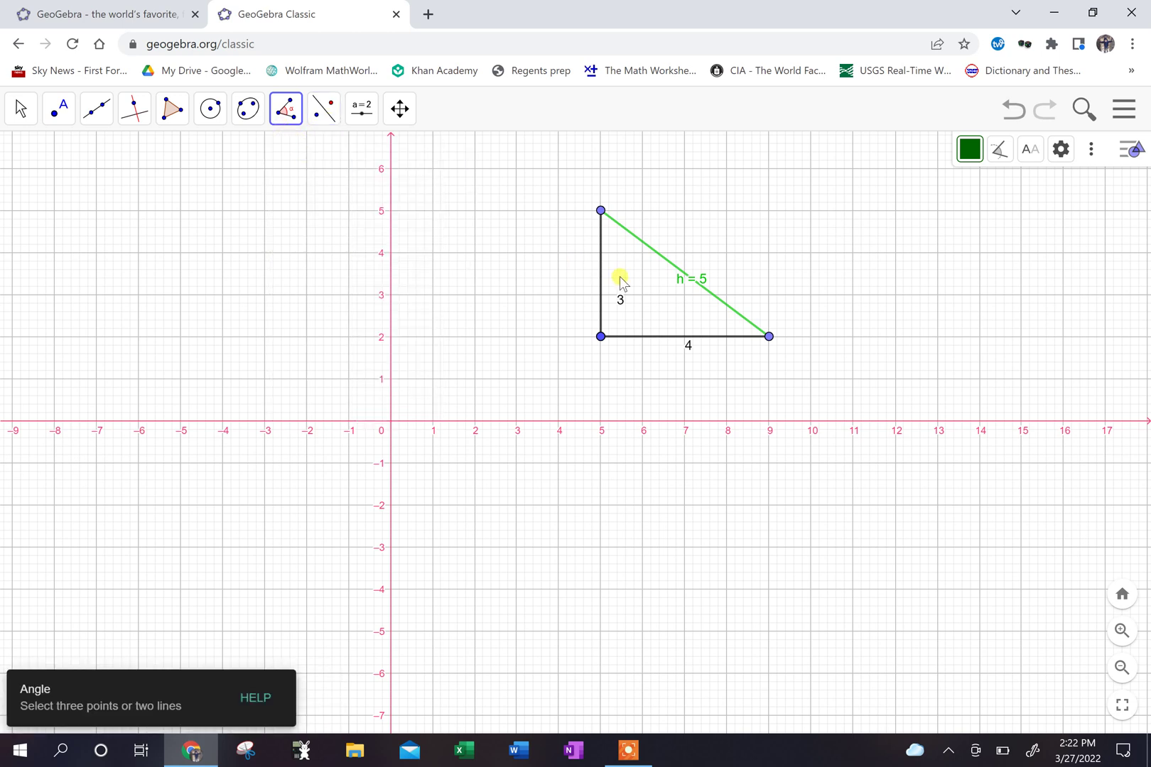
click(710, 335)
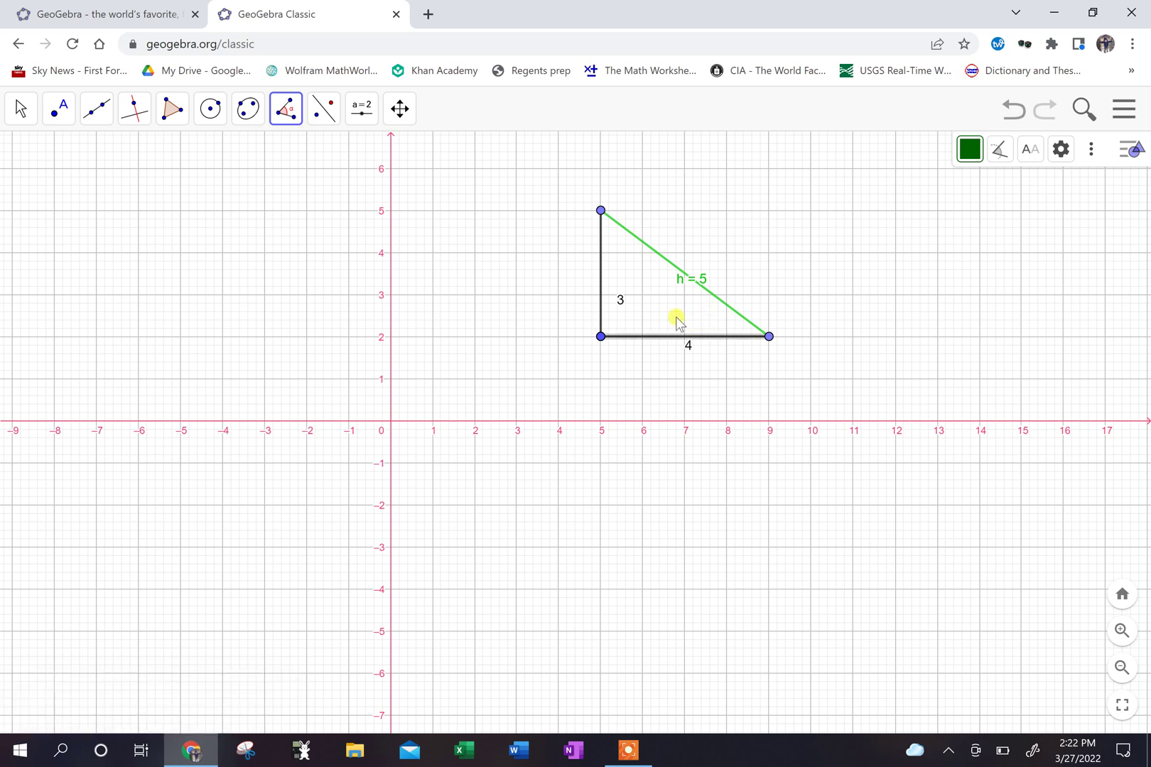
click(600, 284)
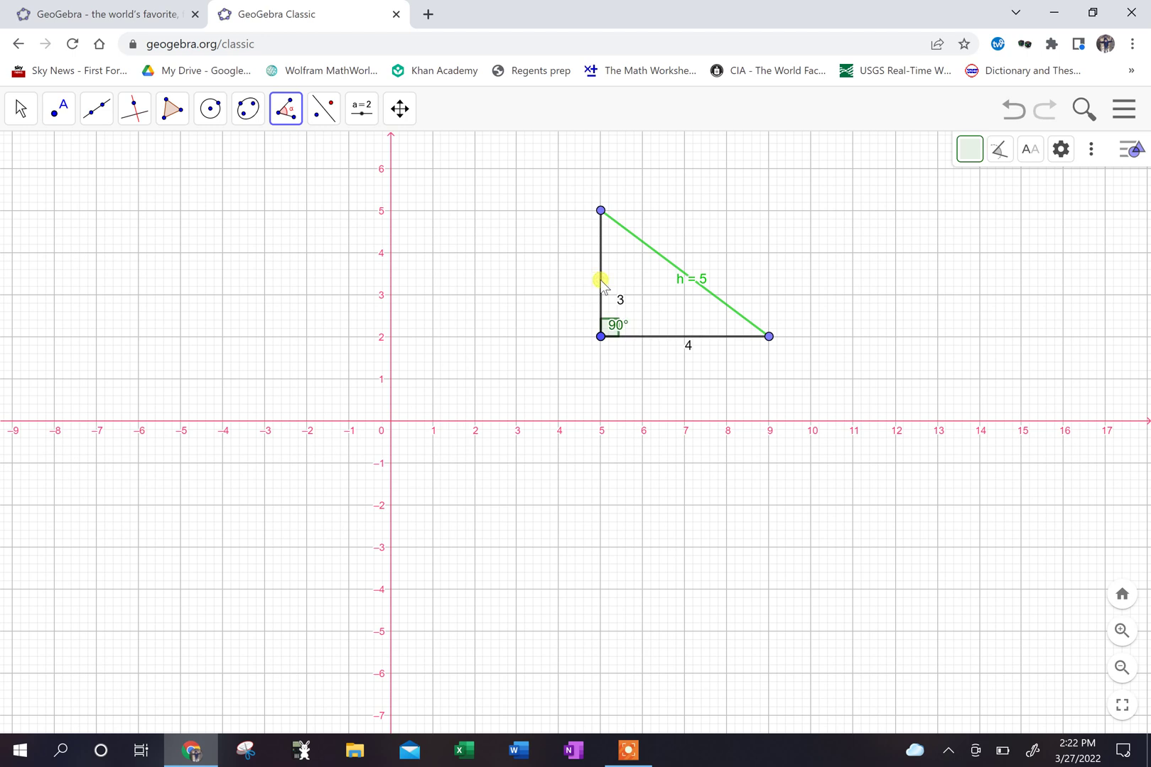
Move the triangle's upper vertex outward to about (4.4, 5) so the angle between the legs becomes obtuse.
click(21, 108)
click(46, 152)
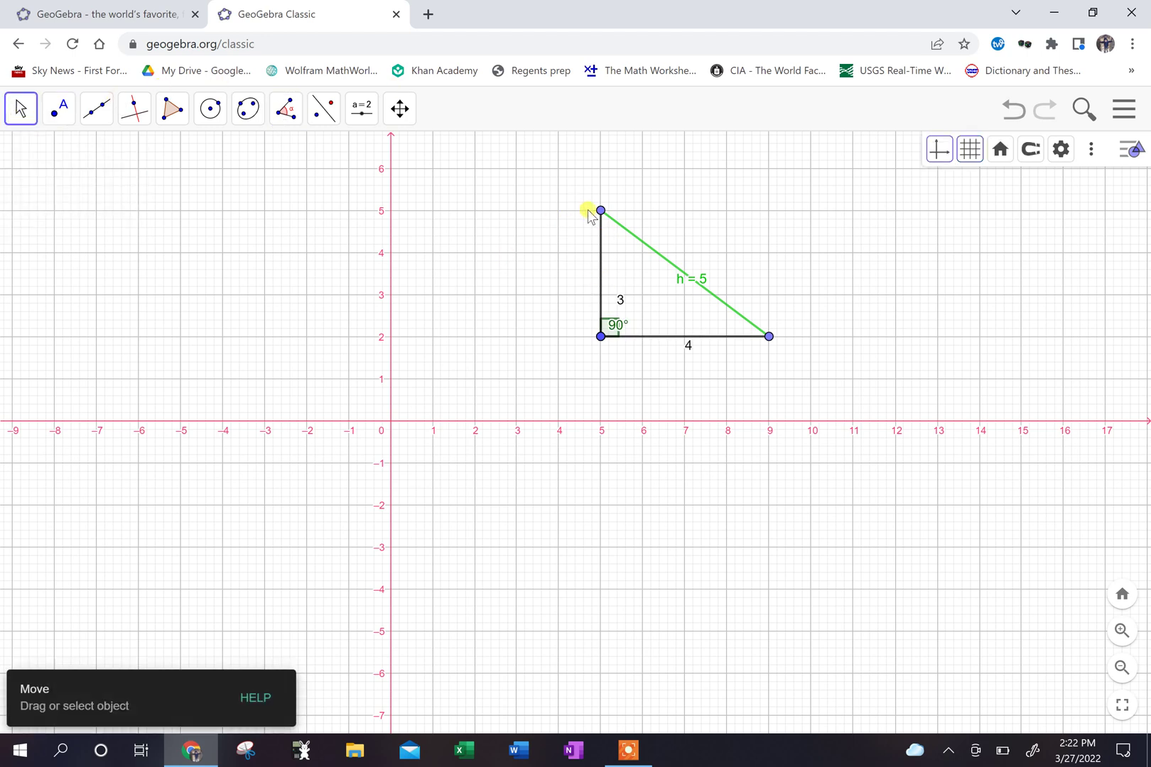
mouse_move(597, 212)
mouse_down()
mouse_move(458, 253)
mouse_move(430, 313)
mouse_move(480, 262)
mouse_move(577, 229)
mouse_move(671, 228)
mouse_move(763, 290)
mouse_move(459, 324)
mouse_move(450, 339)
mouse_move(525, 498)
mouse_move(591, 491)
mouse_move(730, 275)
mouse_move(560, 228)
mouse_move(517, 239)
mouse_move(580, 226)
mouse_up()
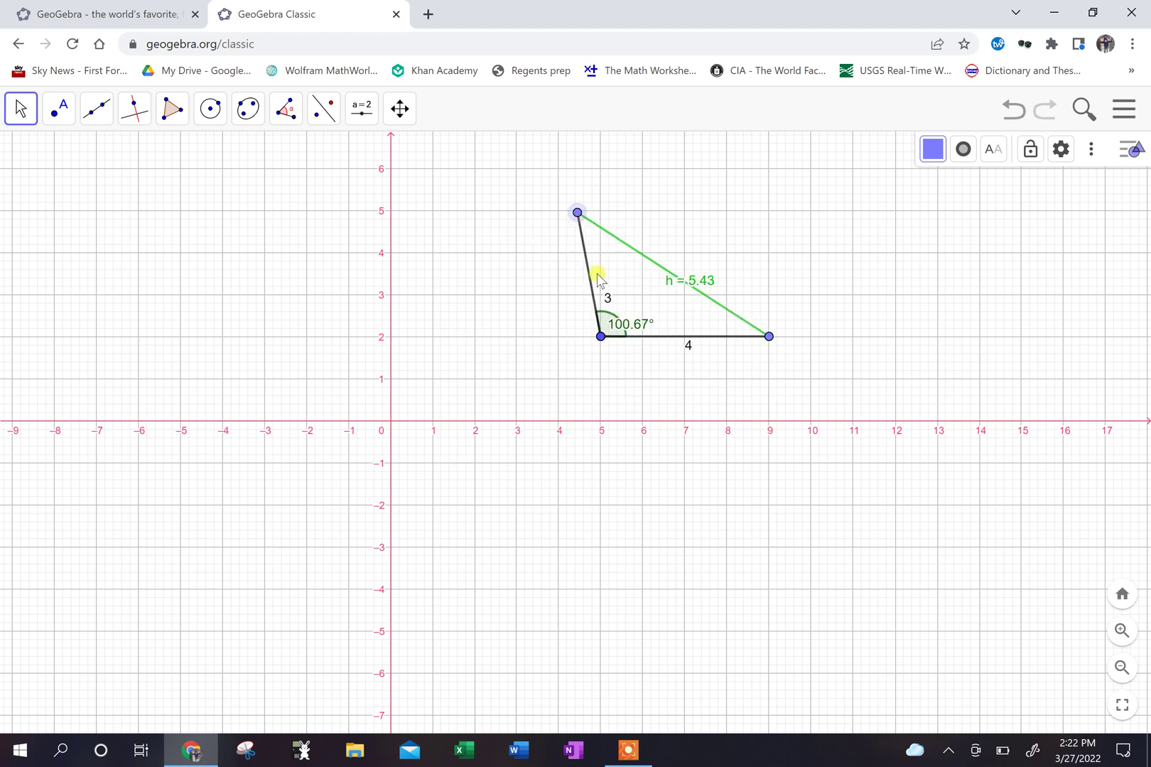
Measure the triangle's two remaining angles, at both ends of the green side, with the Angle tool.
click(286, 108)
click(331, 202)
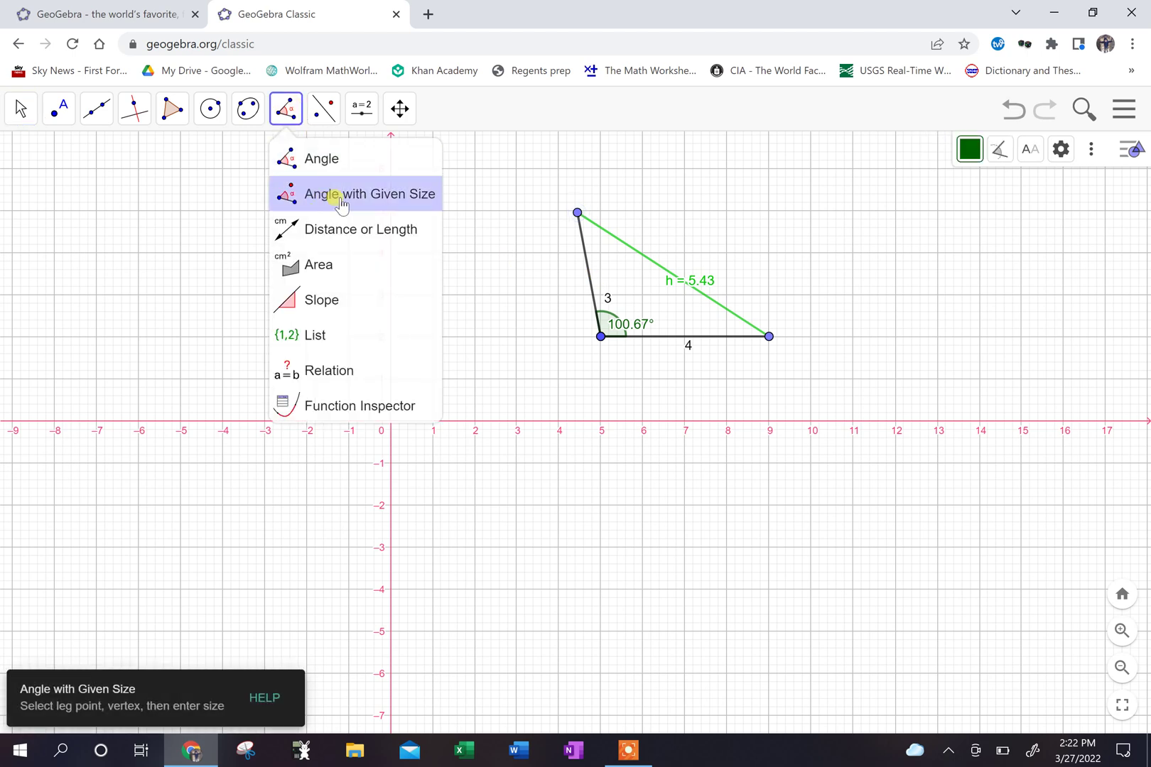
click(326, 162)
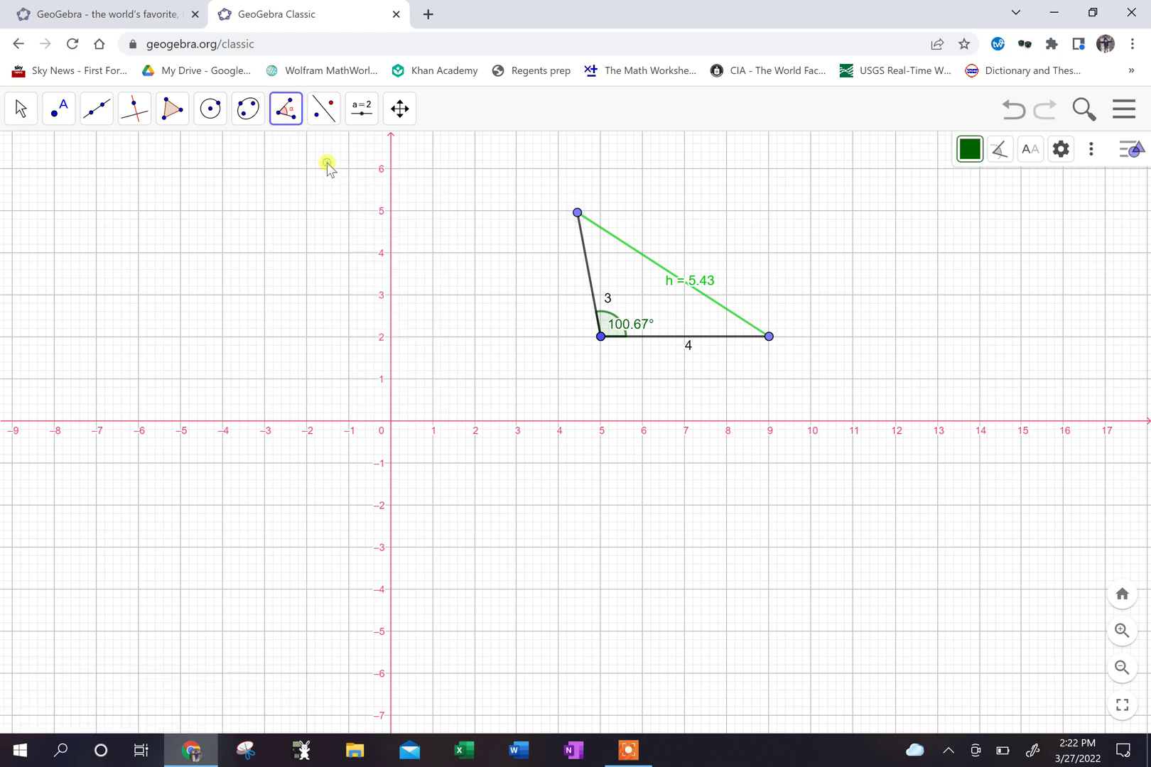
click(586, 265)
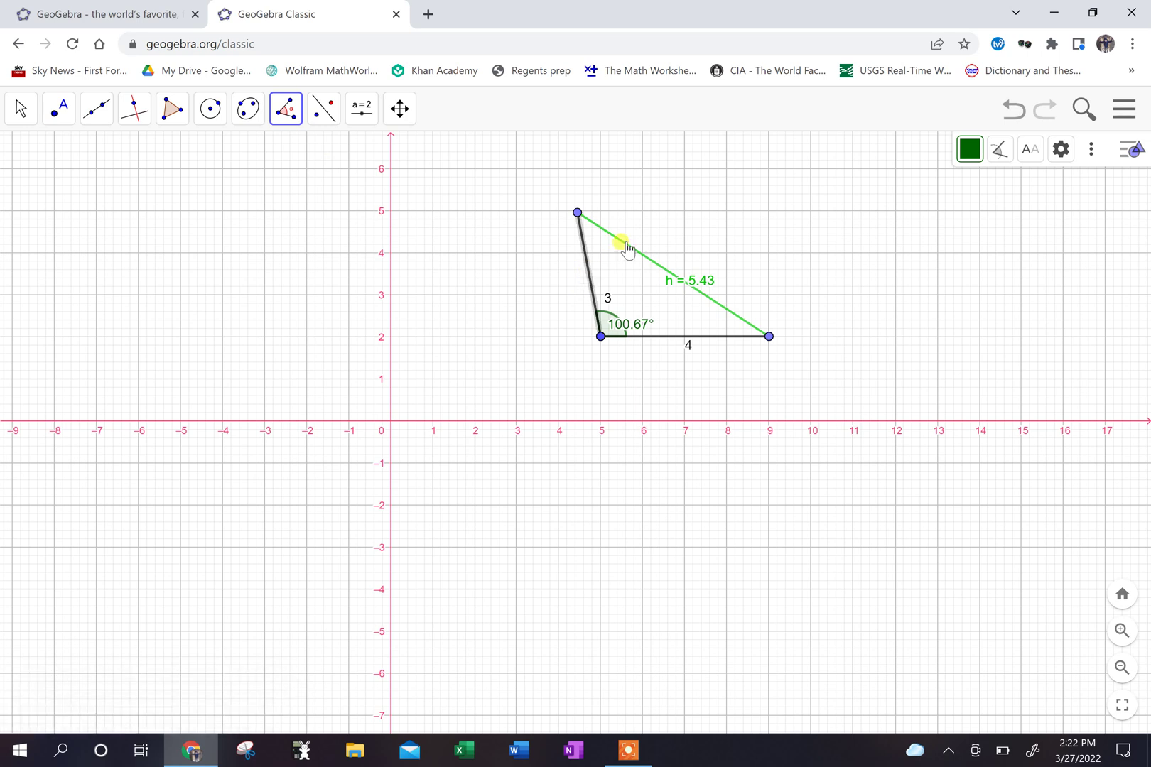
click(625, 253)
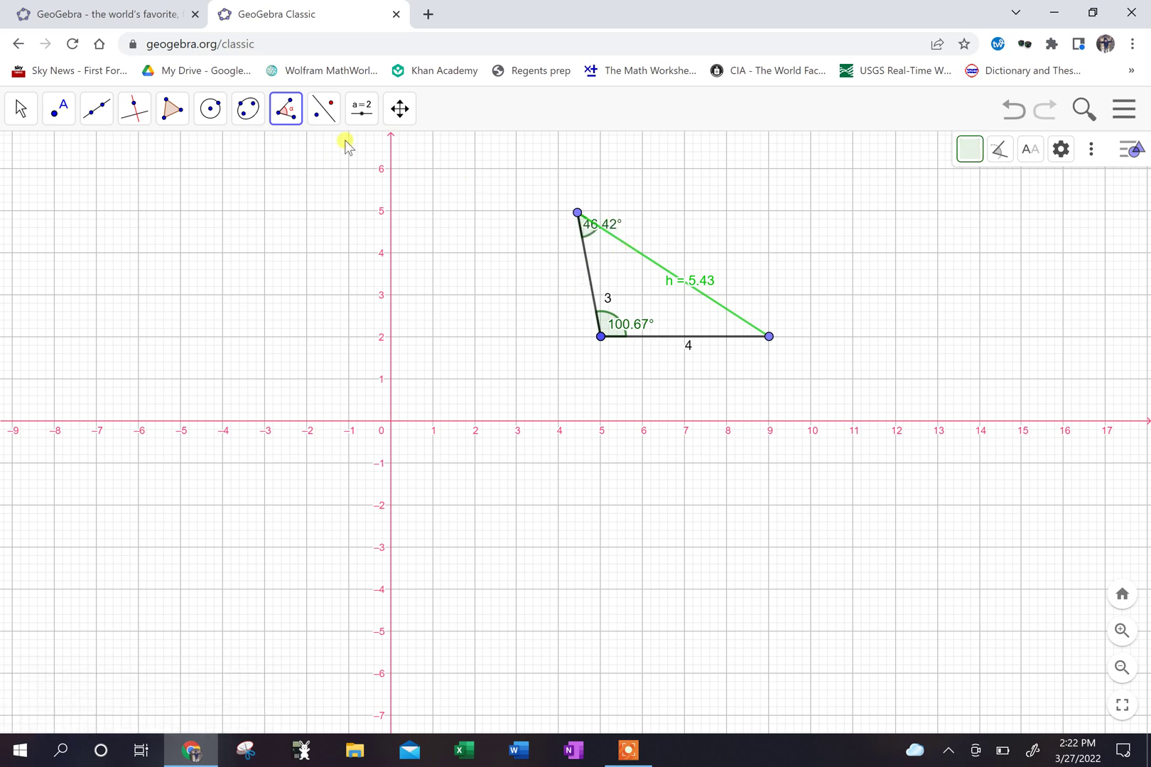
click(715, 305)
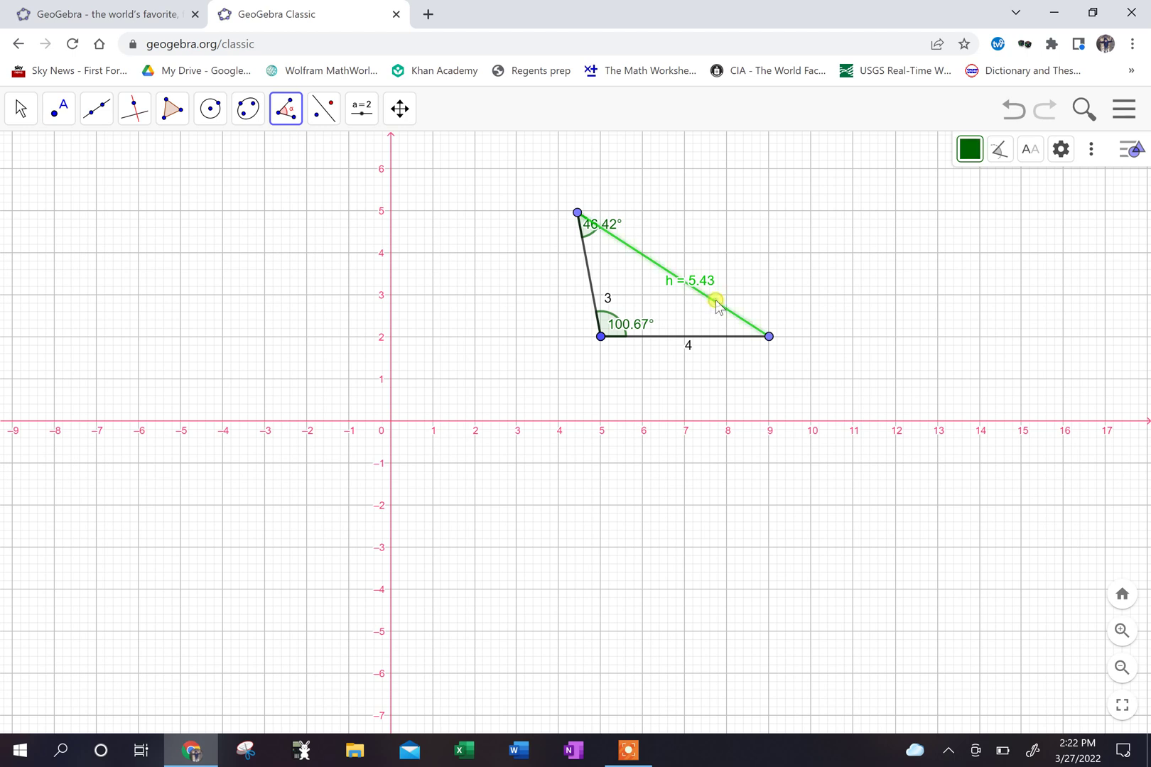
click(721, 338)
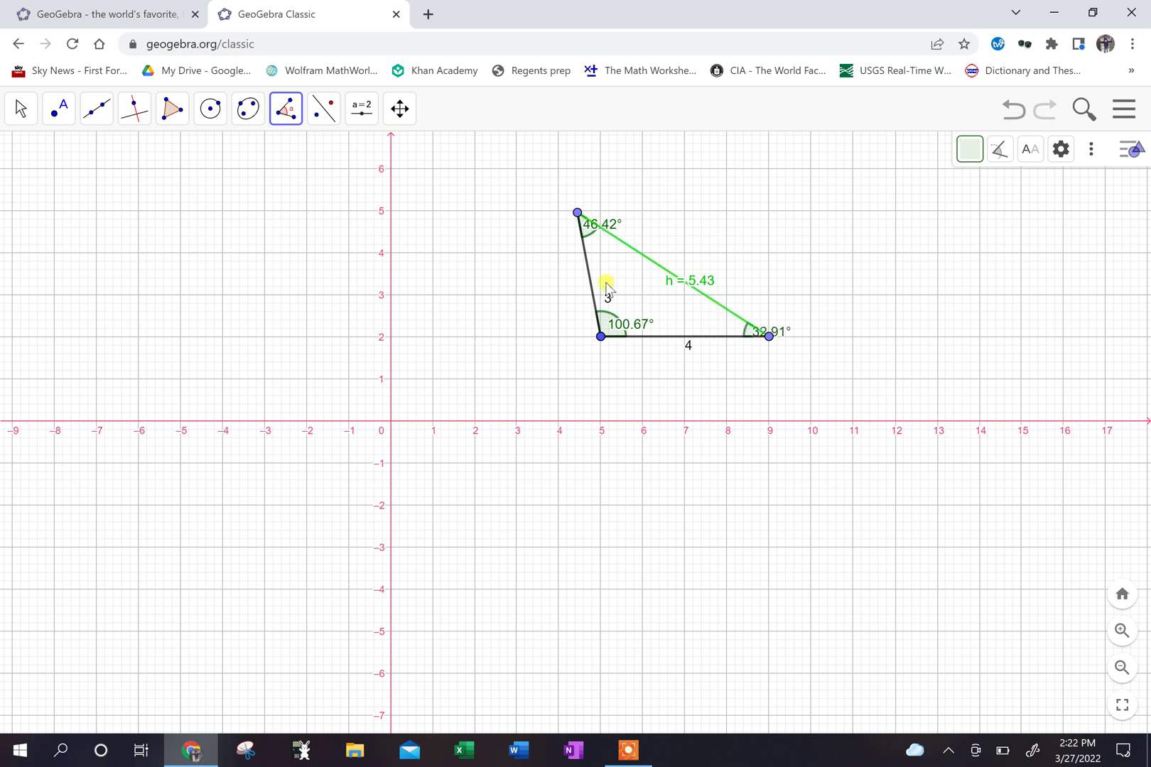
Reposition the three angle labels and the green side's length label so they sit clear of the triangle's lines.
click(21, 108)
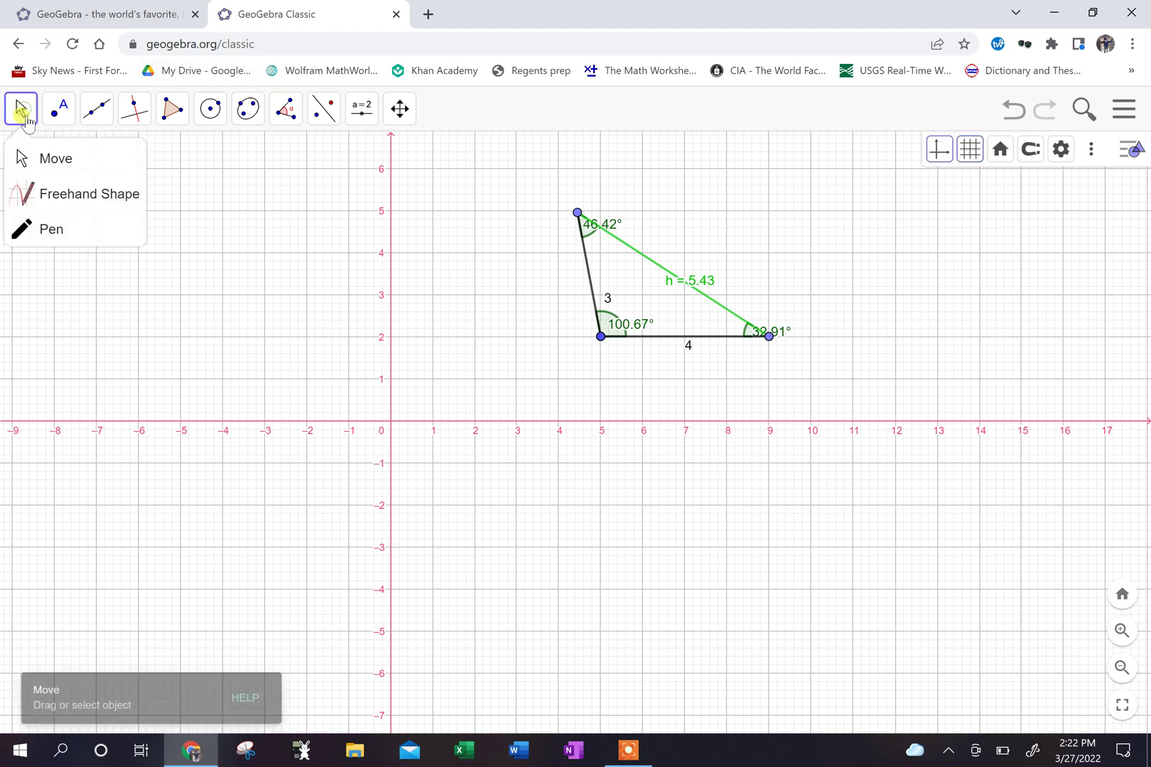
click(51, 168)
drag(609, 225, 612, 252)
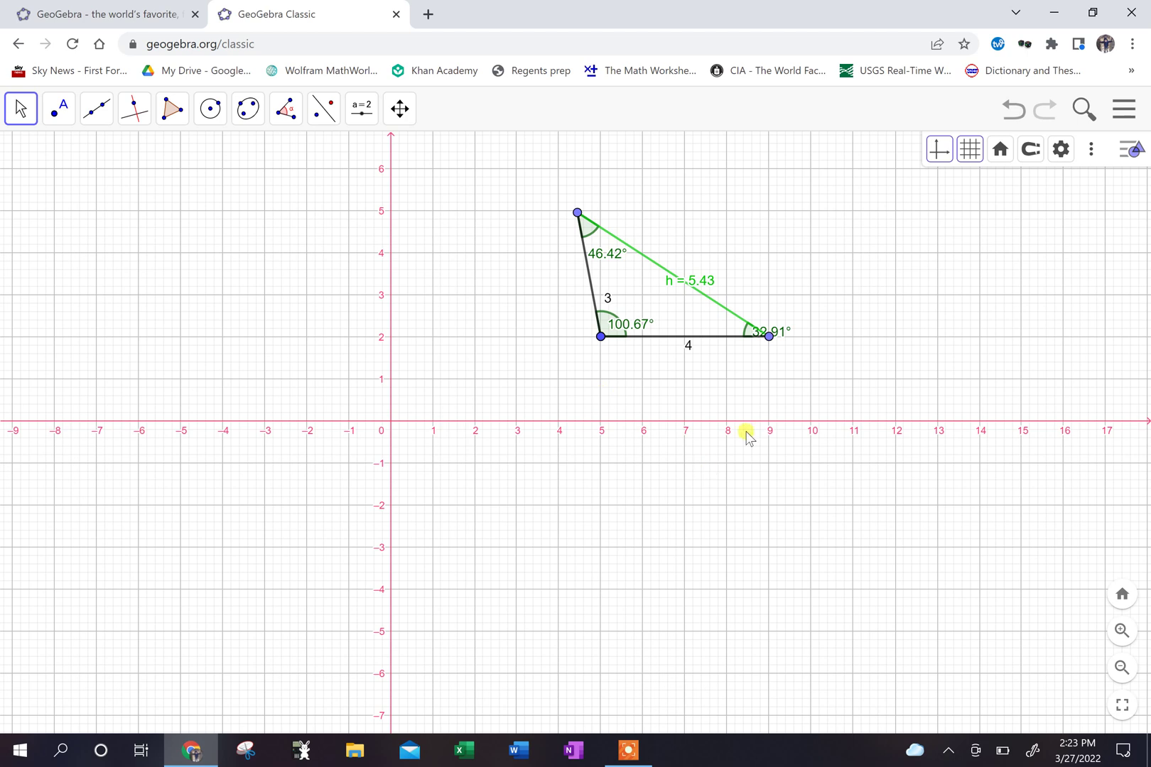
mouse_move(781, 331)
mouse_down()
mouse_move(787, 365)
mouse_move(786, 355)
mouse_up()
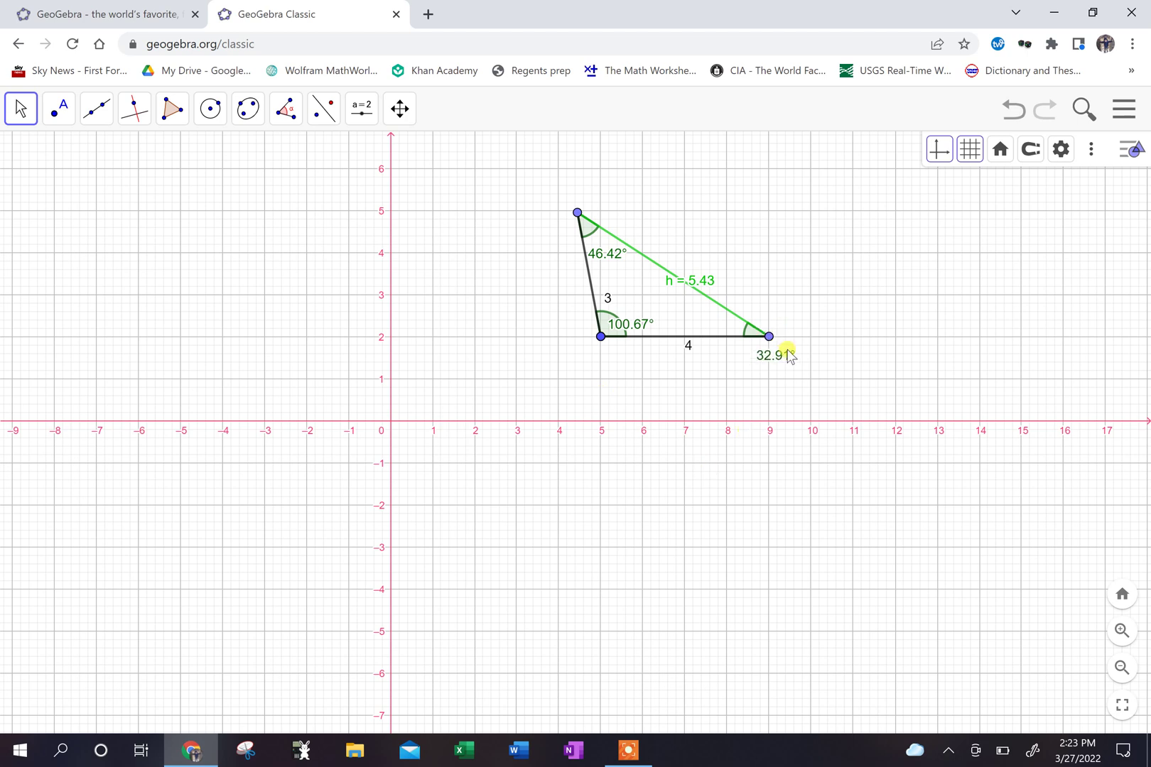
drag(640, 328, 604, 361)
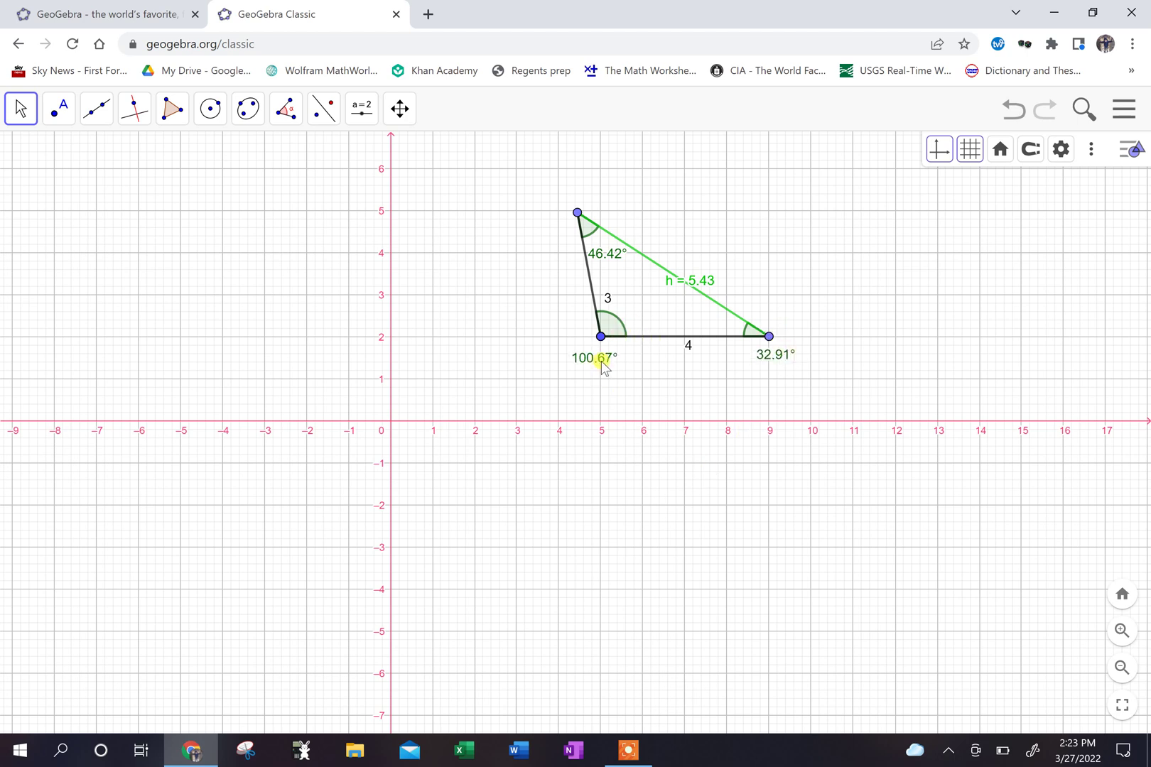
drag(698, 279, 705, 270)
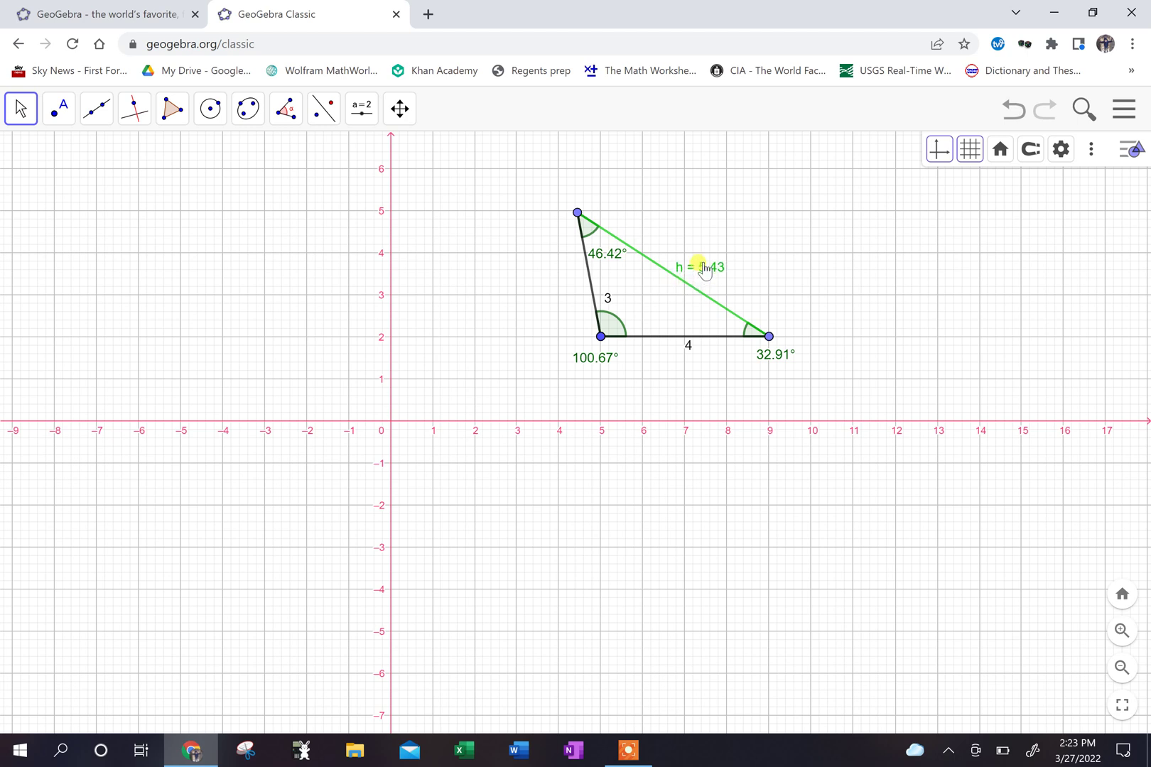
Move the upper vertex to about (6.5, 4.6) and place the length label 3 outside the triangle beside its side.
drag(577, 211, 637, 230)
drag(621, 311, 597, 288)
drag(638, 222, 688, 194)
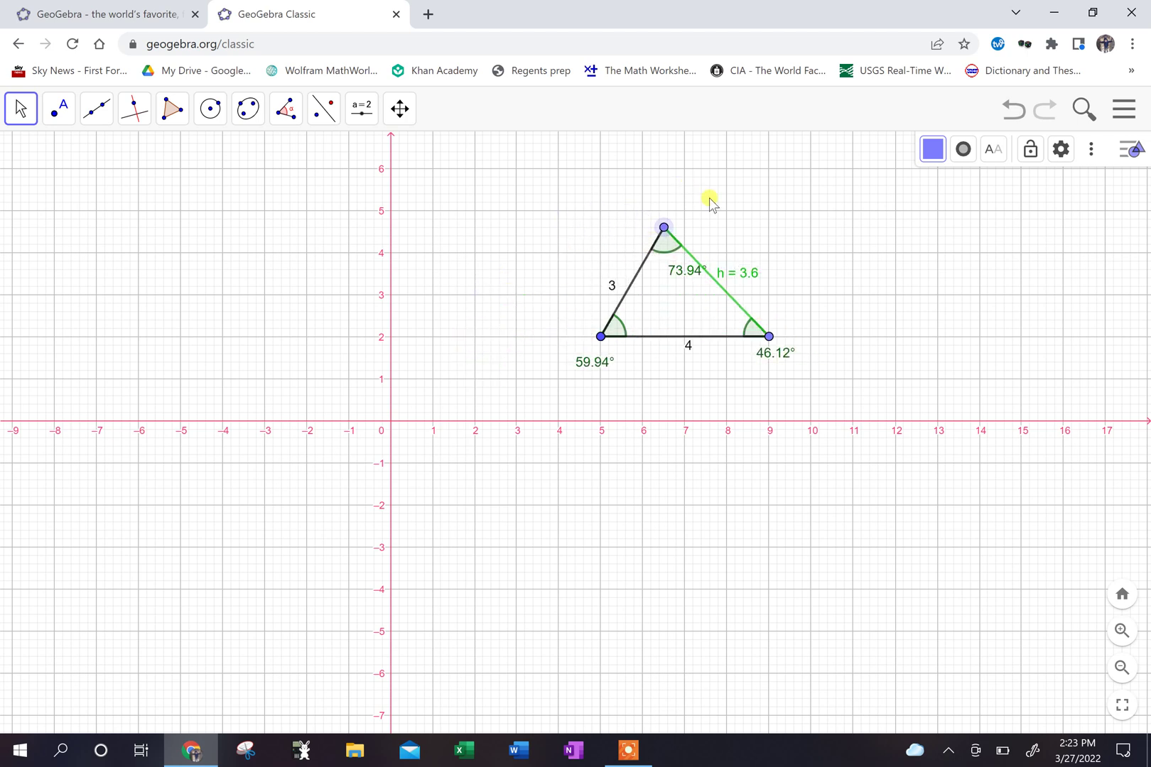
click(633, 752)
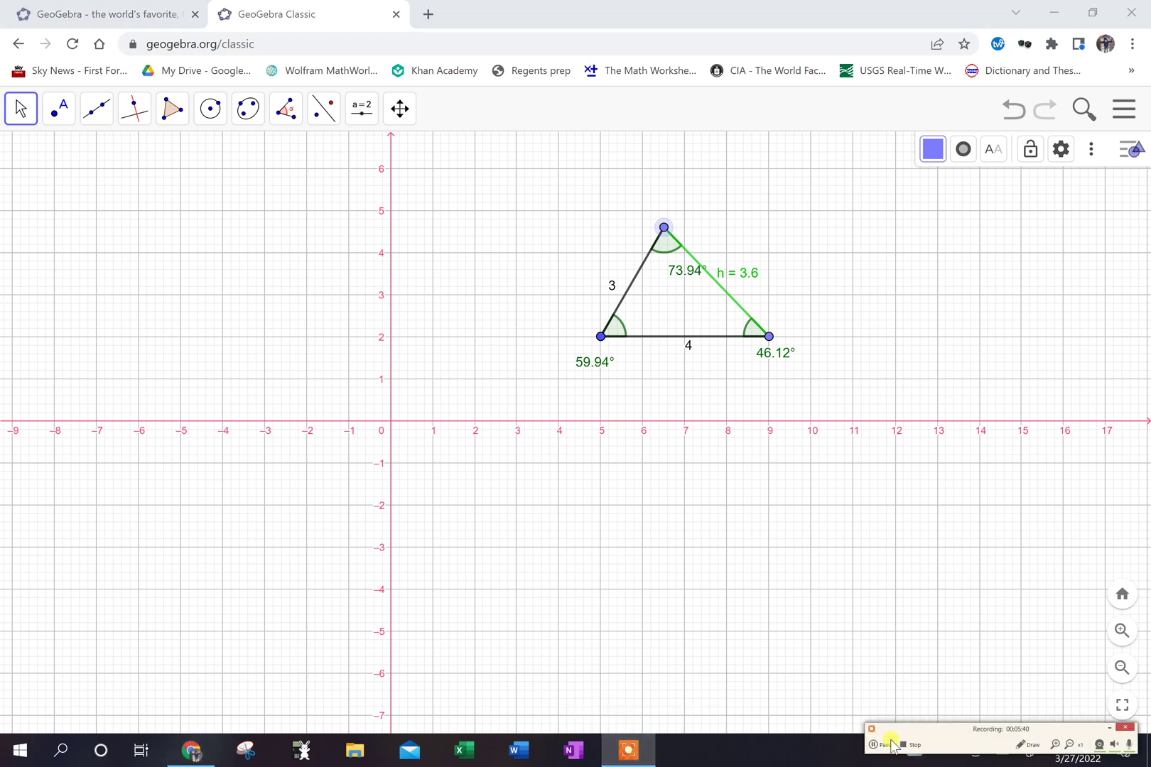